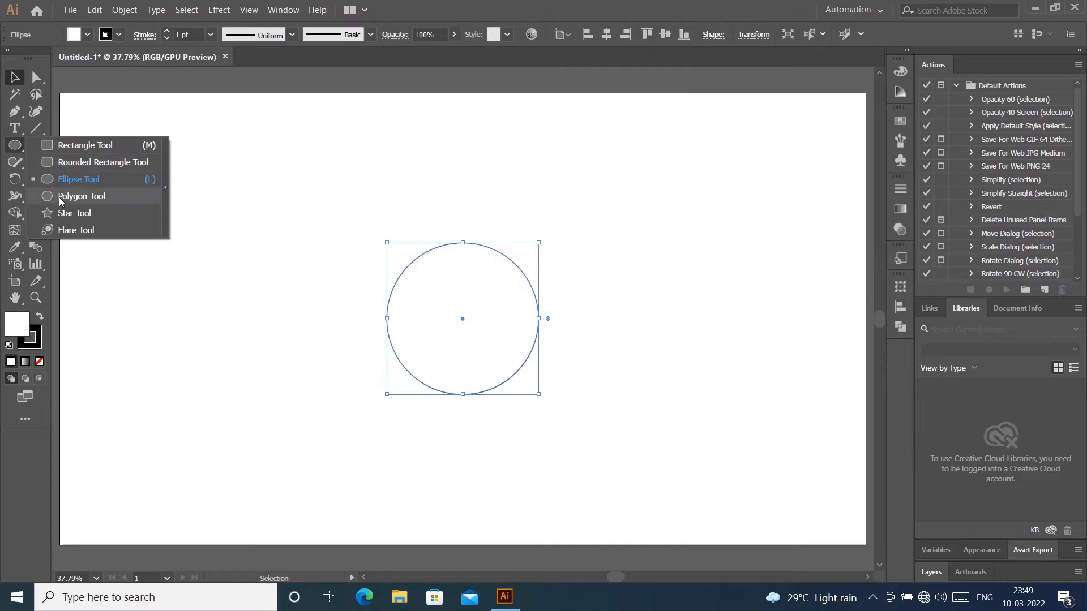
- Create a polygon with 3 sides and a 50 px radius above the circle
left_click(400, 175)
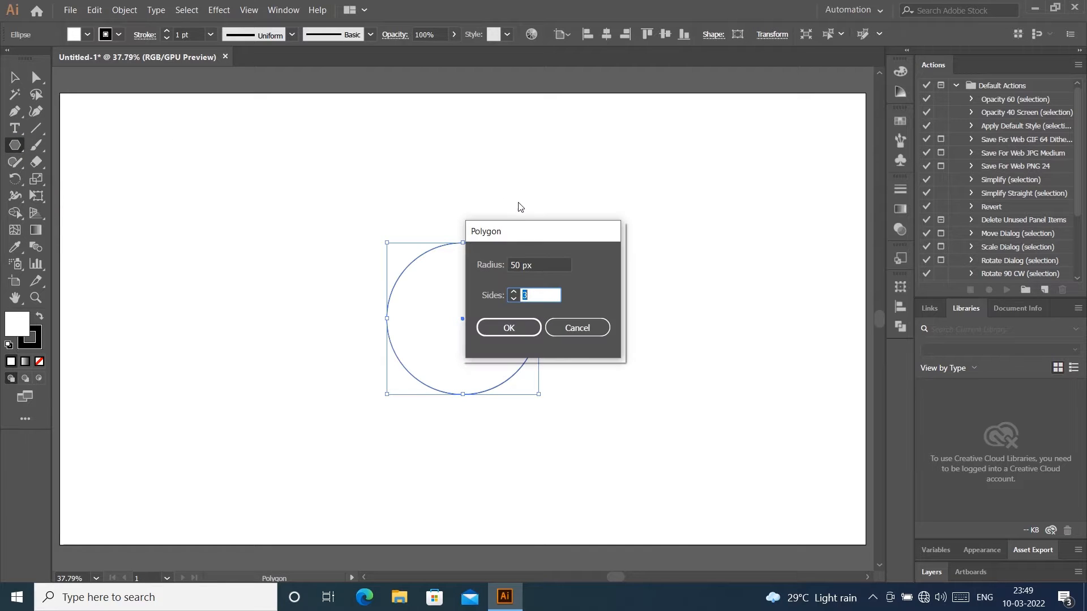
type("3")
left_click(522, 330)
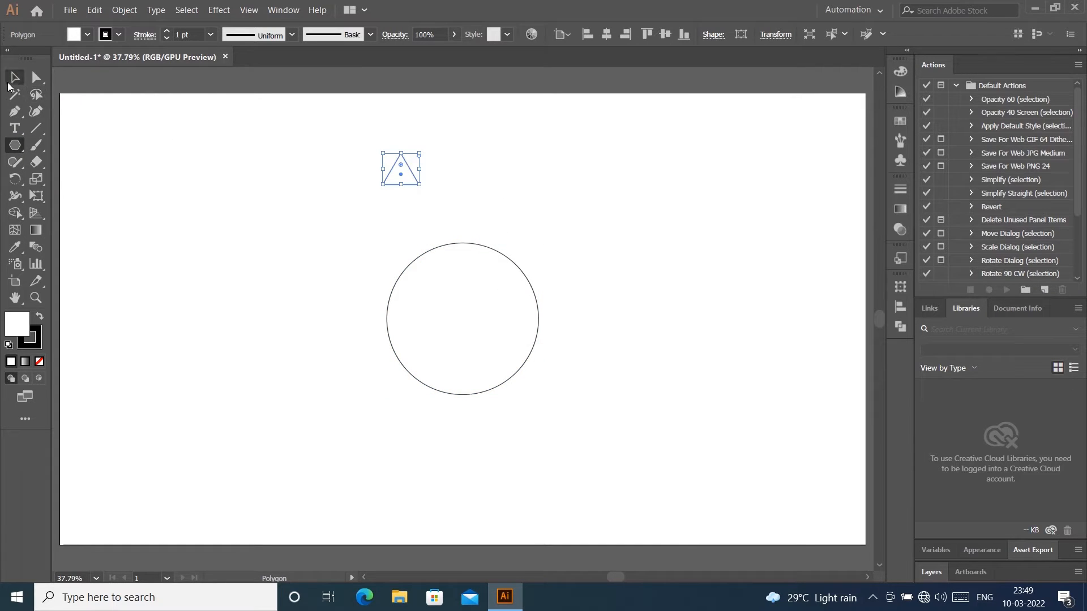
- Move the triangle so its base sits centred on the top edge of the circle
left_click(15, 78)
left_click_drag(401, 174, 462, 232)
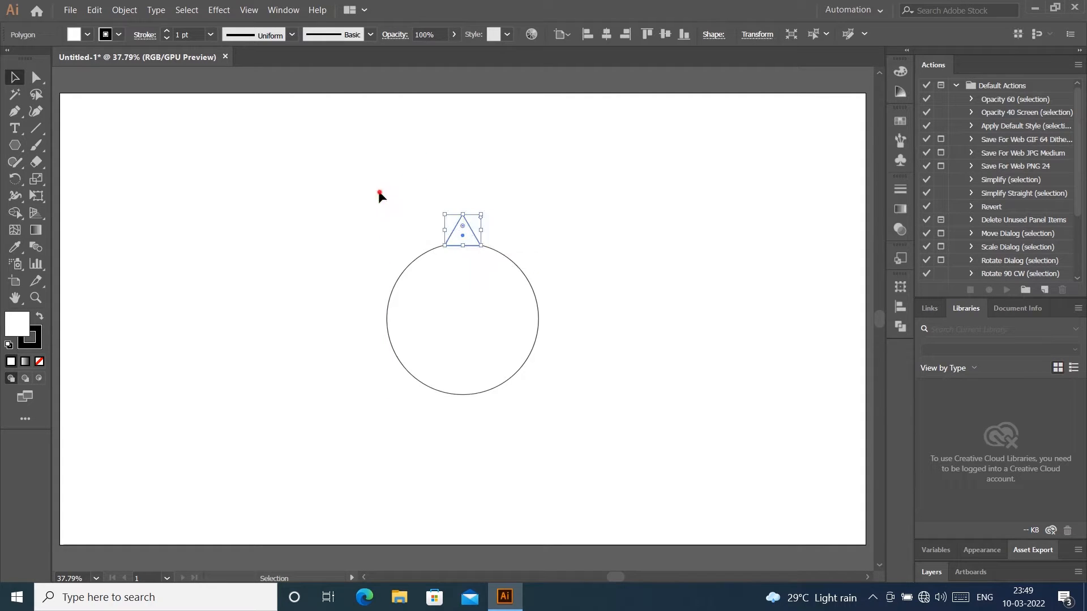
left_click_drag(379, 193, 495, 302)
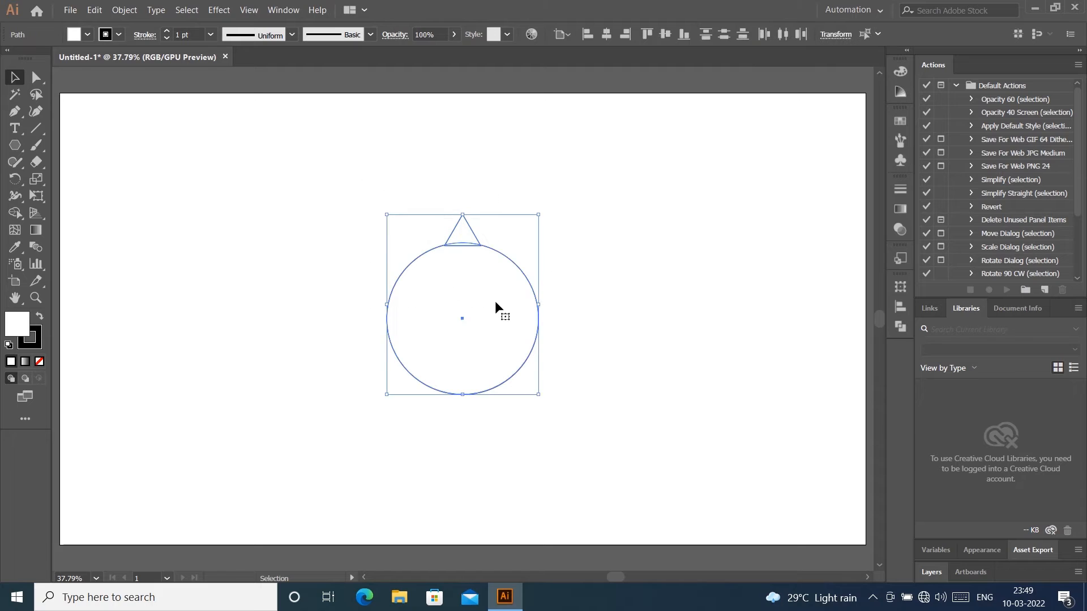
left_click(546, 187)
left_click(467, 236)
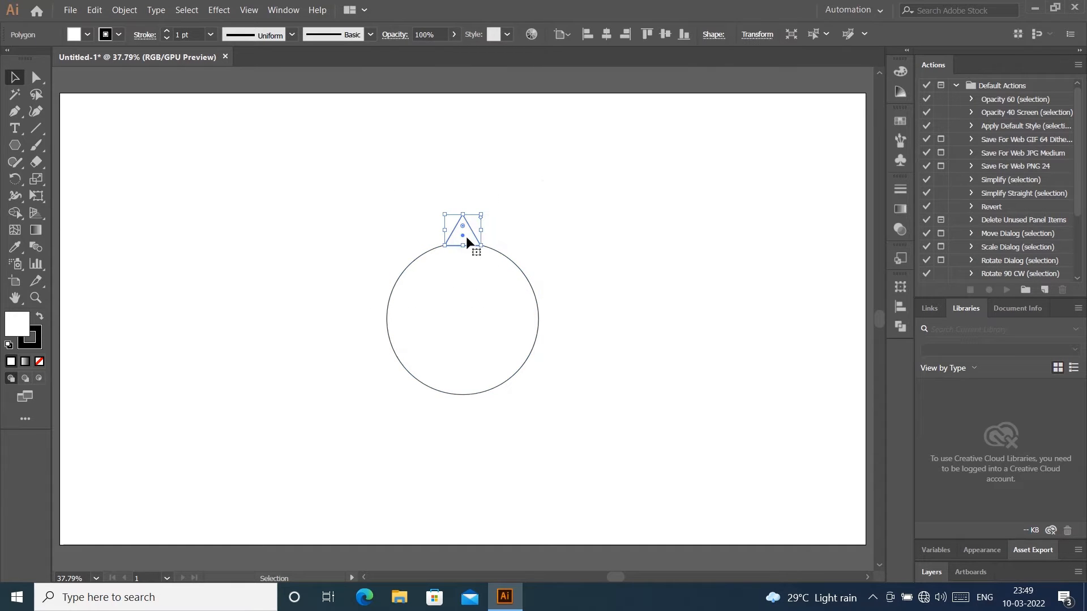
left_click(600, 123)
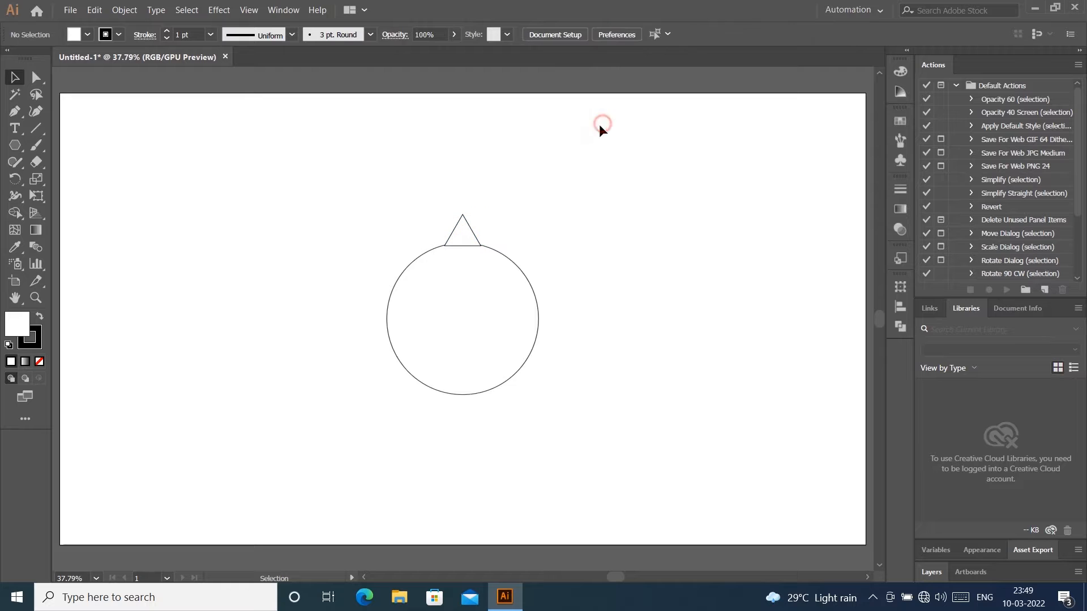
- Widen the triangle's base by moving its right corner 10 px outward and its left corner 10 px outward
left_click(468, 237)
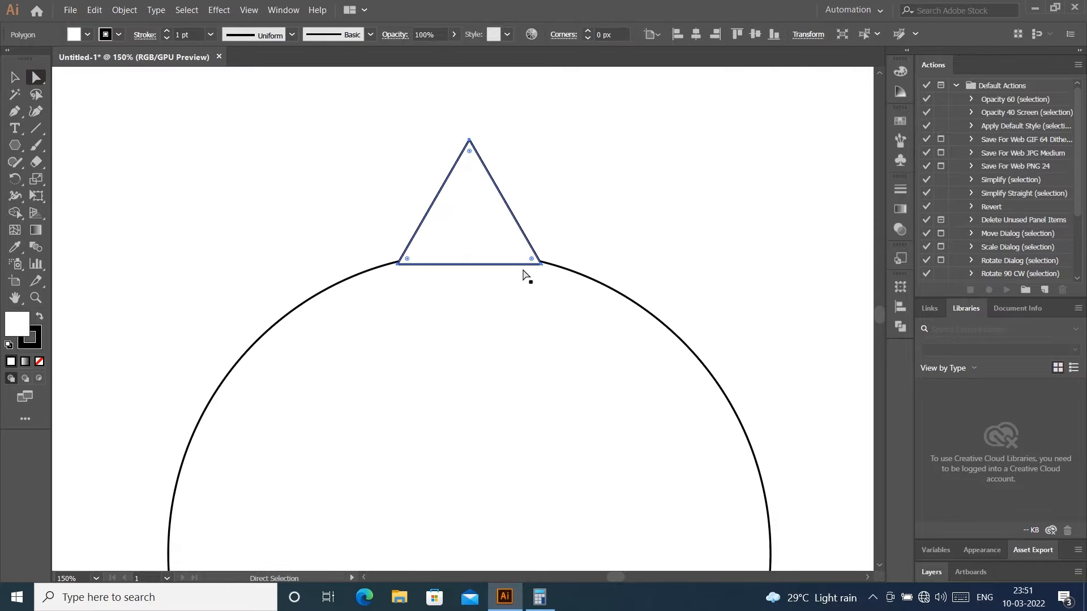
left_click(541, 263)
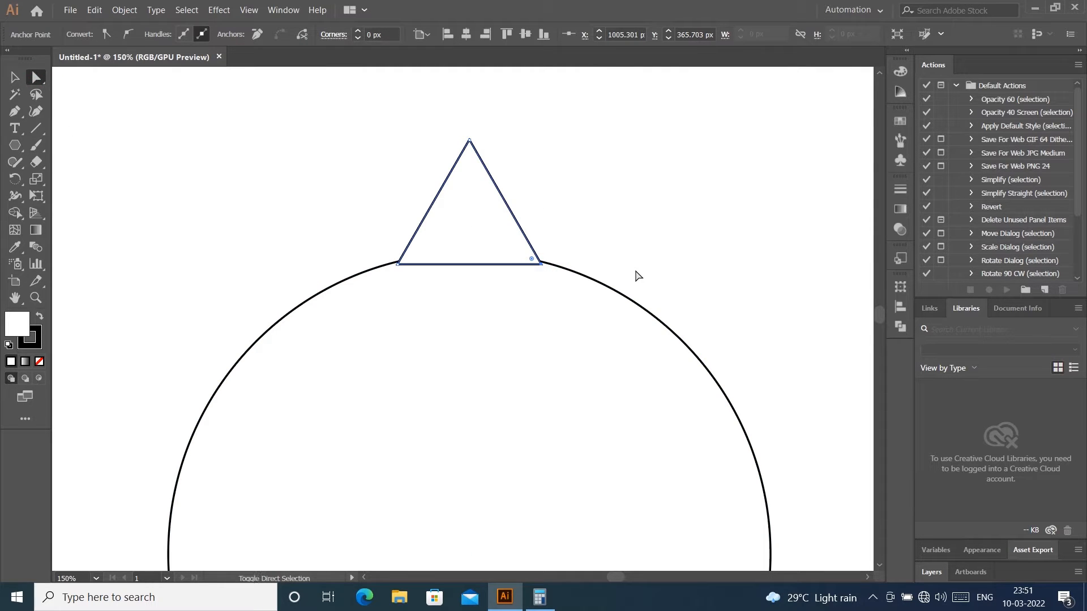
key("shift+Right")
left_click(580, 292, "shift")
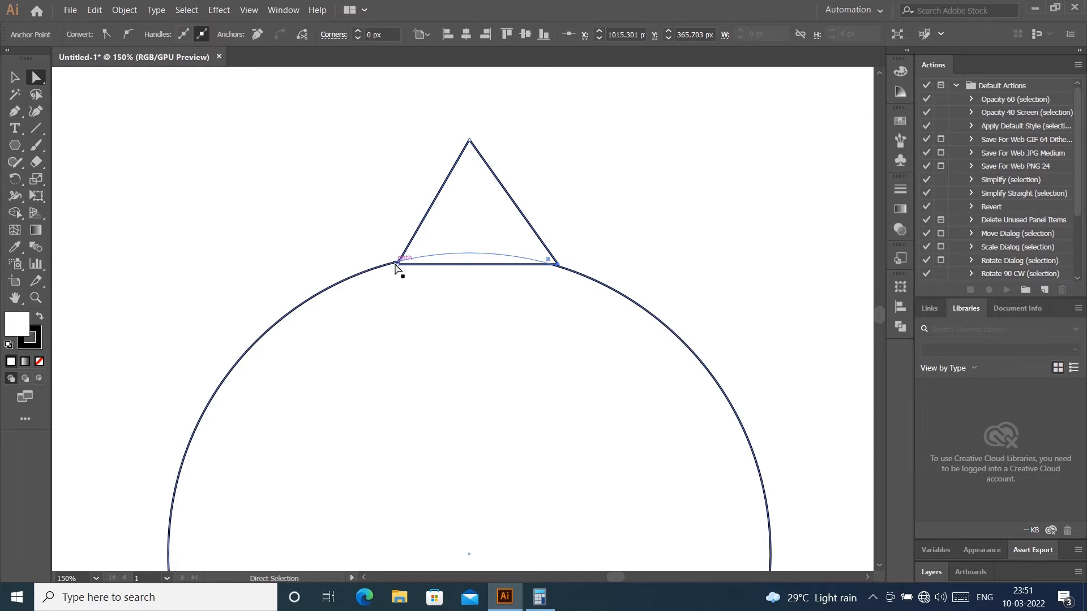
left_click(397, 265)
key("shift+Left")
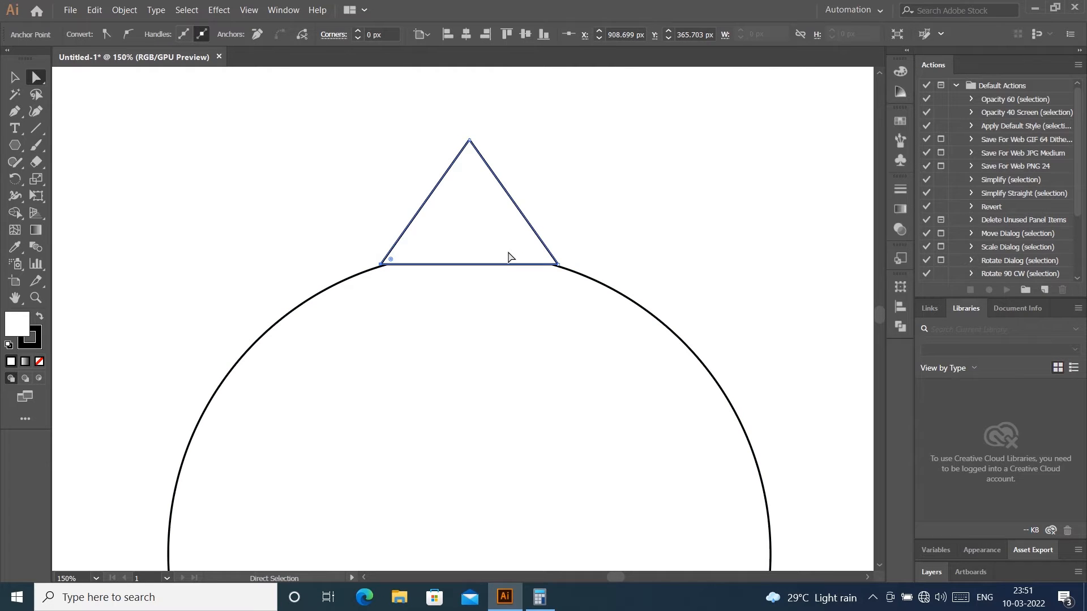
left_click(14, 77)
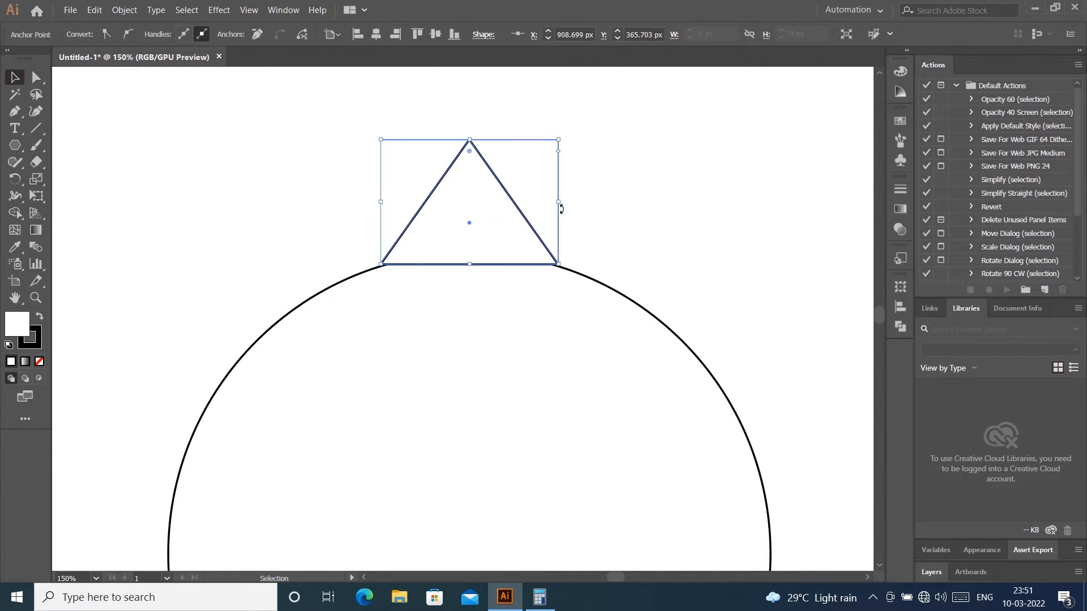
key("Down")
key("Down")
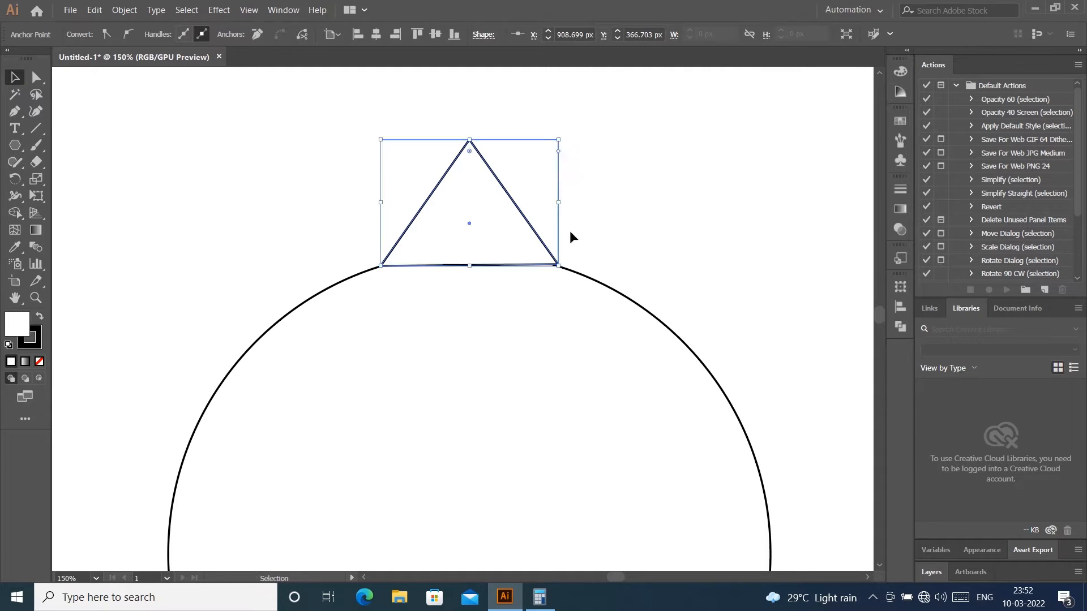
key("ctrl+z")
- Nudge the whole triangle slightly down so both base corners meet the circle's outline
left_click(527, 238)
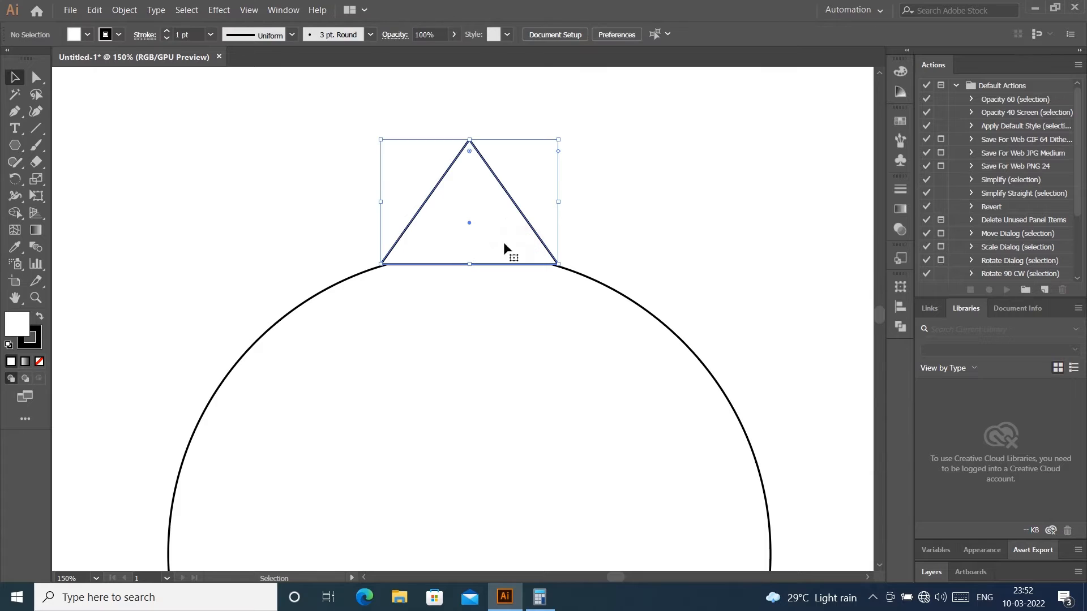
key("Down")
key("Down")
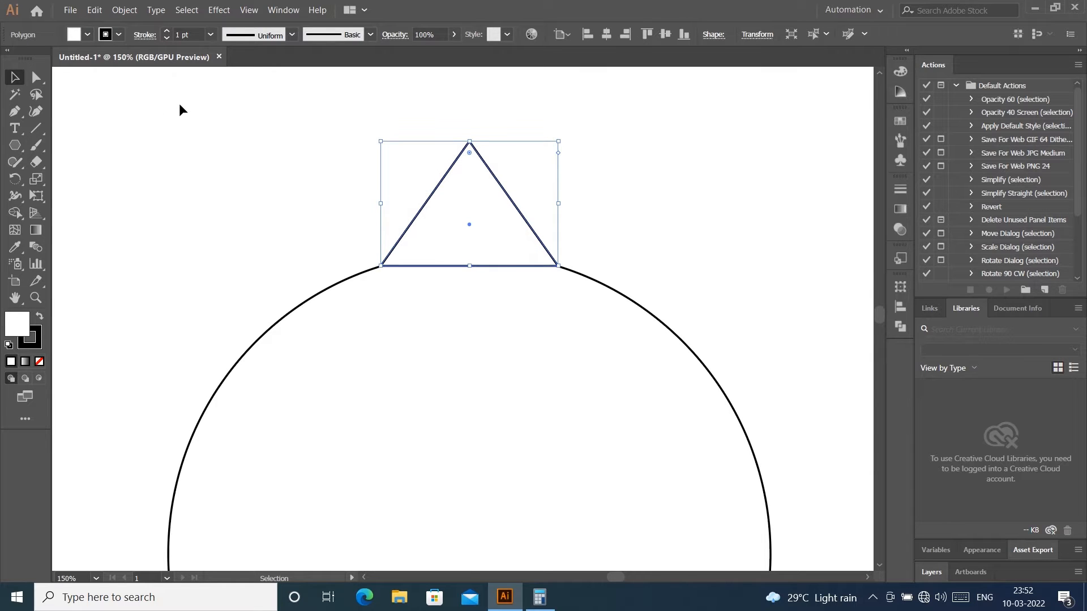
key("Down")
left_click(608, 144)
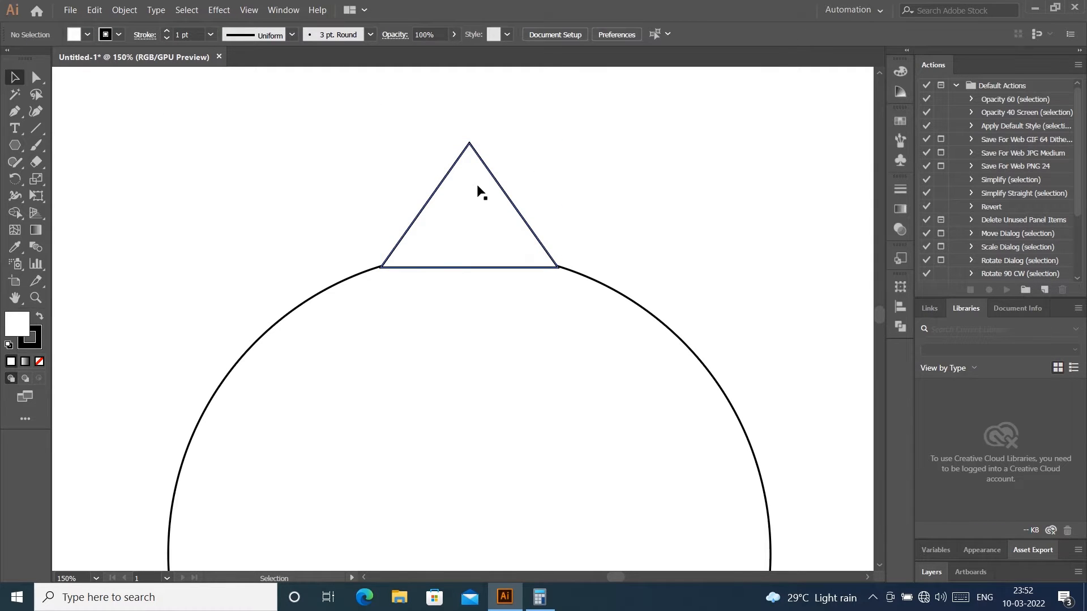
- Make a copy of the triangle rotated 30° about the circle's centre
left_click(482, 185)
key("a")
key("ctrl+0")
key("v")
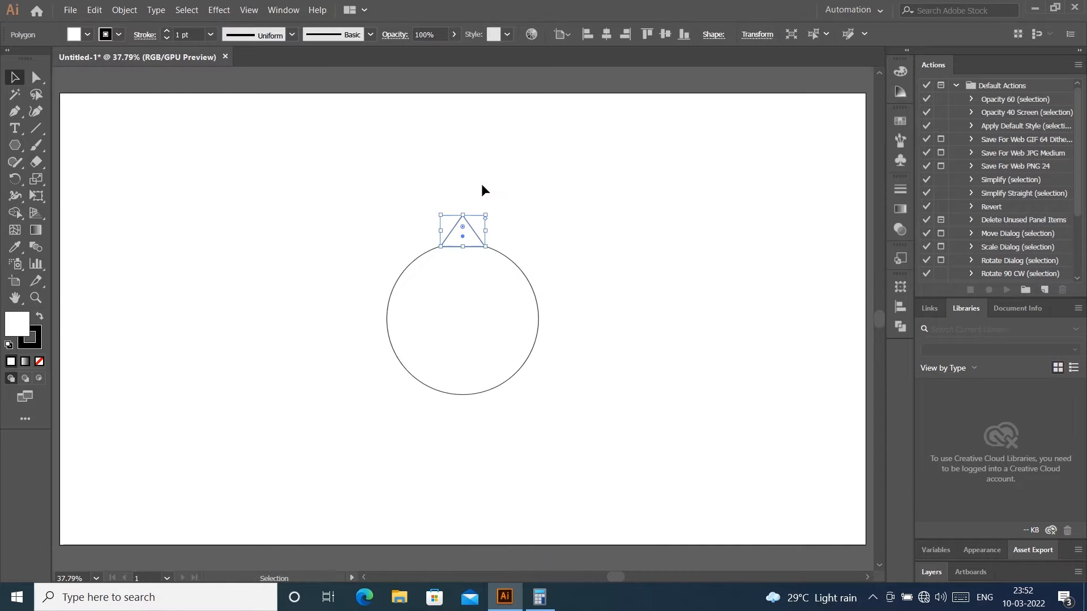
left_click(512, 177)
left_click(463, 233)
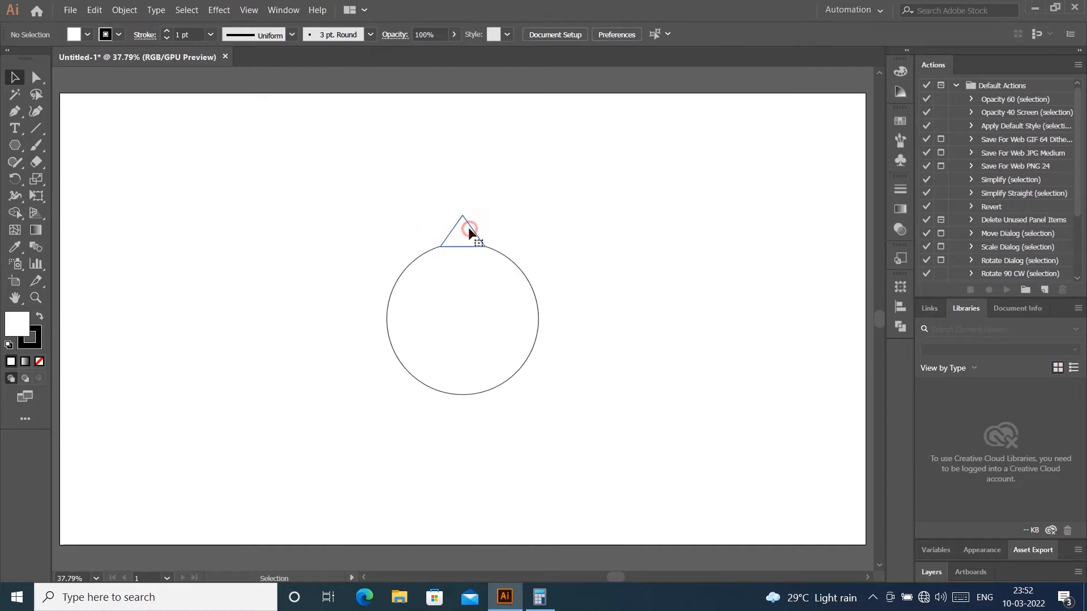
left_click(14, 180)
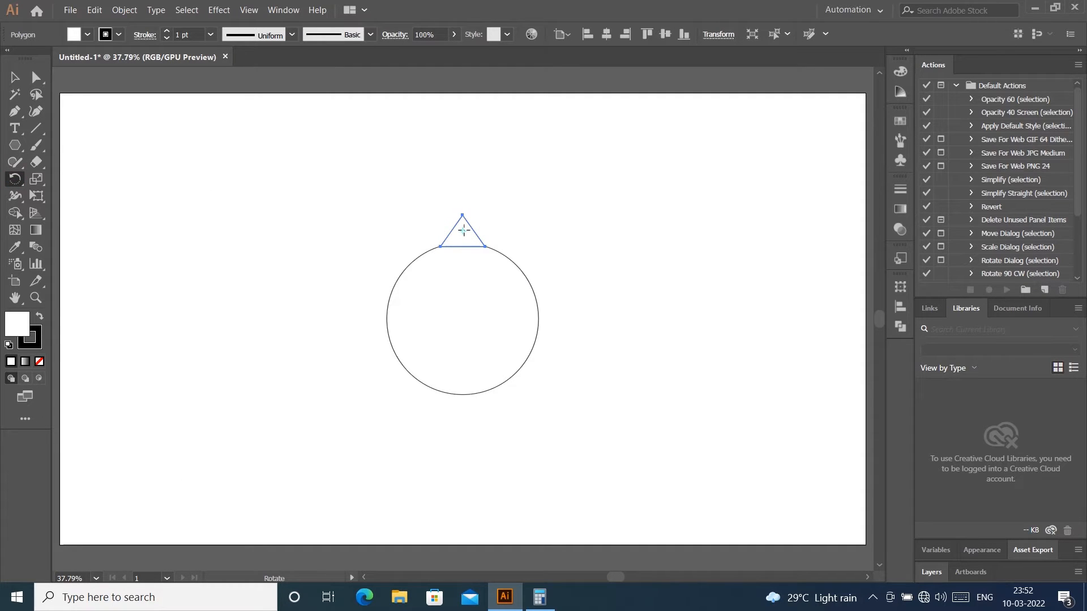
left_click(462, 319)
left_click(462, 319, "alt")
type("30")
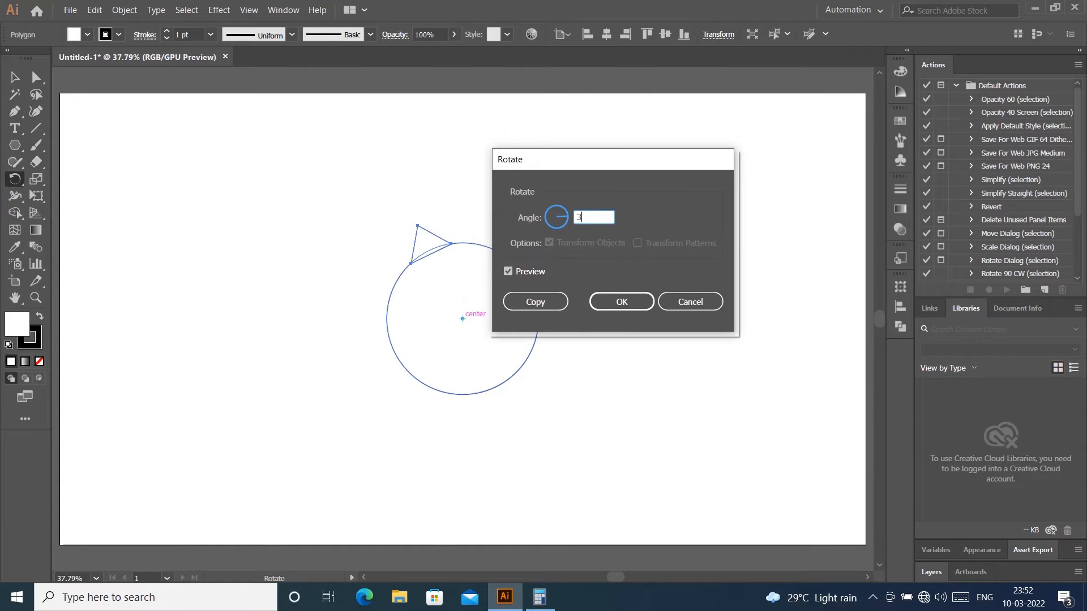
left_click(545, 303)
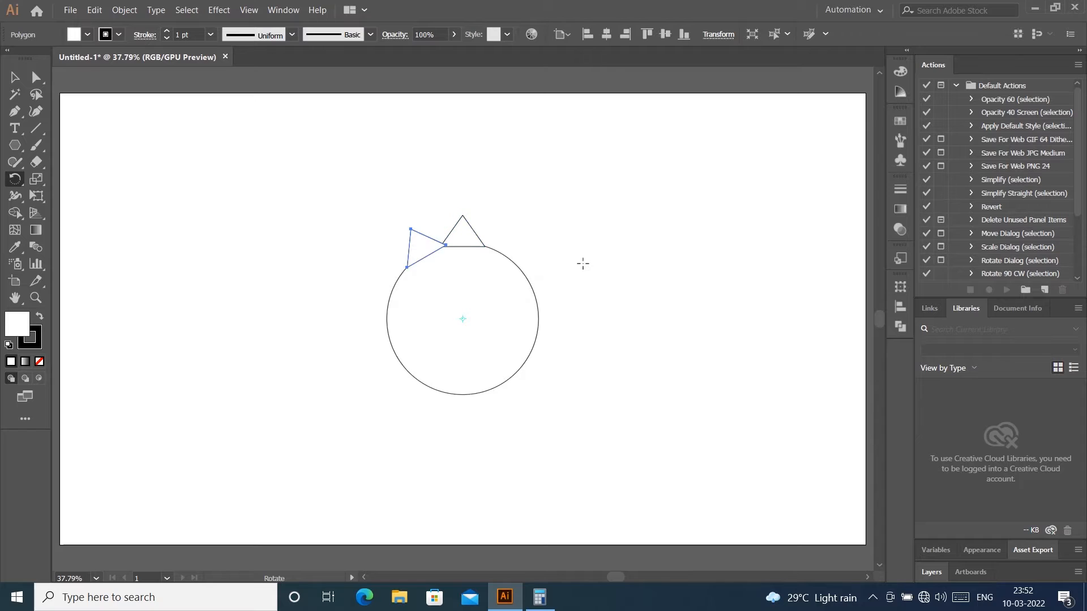
- Repeat the rotated copy ten times so twelve triangles surround the circle
key("ctrl+d")
key("ctrl+d")
key("ctrl+d")
key("ctrl+d")
key("ctrl+d")
key("ctrl+d")
key("ctrl+d")
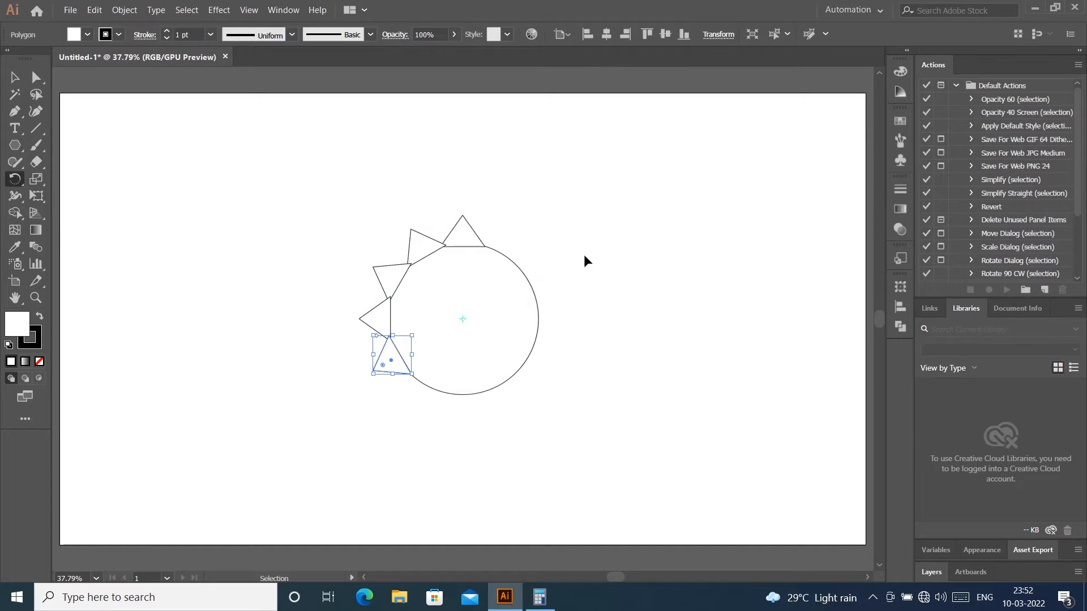
key("ctrl+d")
key("ctrl+d")
key("ctrl+d")
- Unite the circle and all surrounding triangles into one starburst shape with Pathfinder
left_click(15, 76)
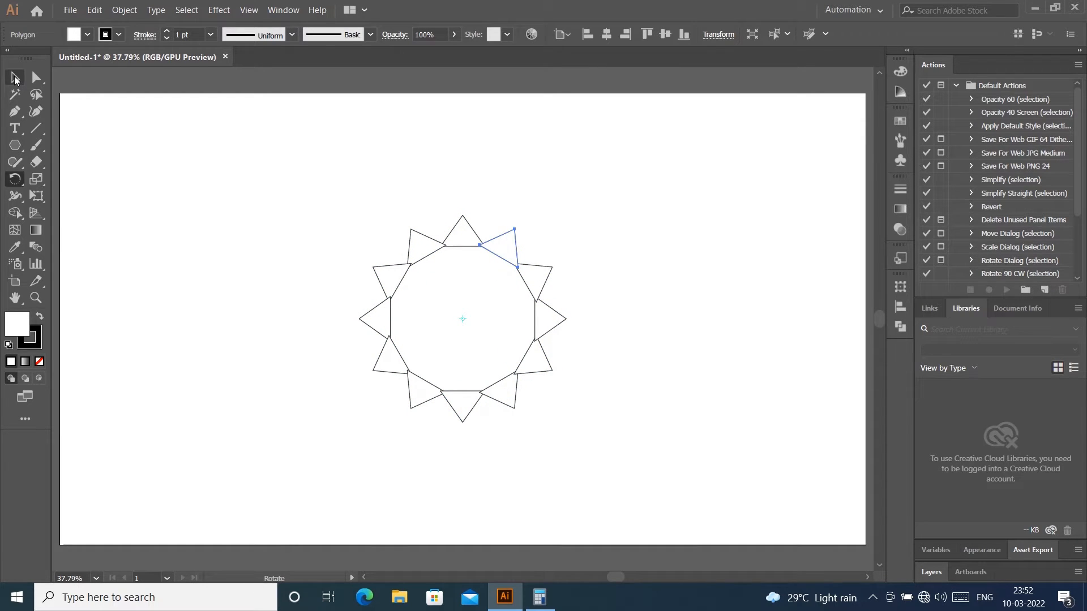
left_click(456, 172)
left_click_drag(398, 261, 666, 484)
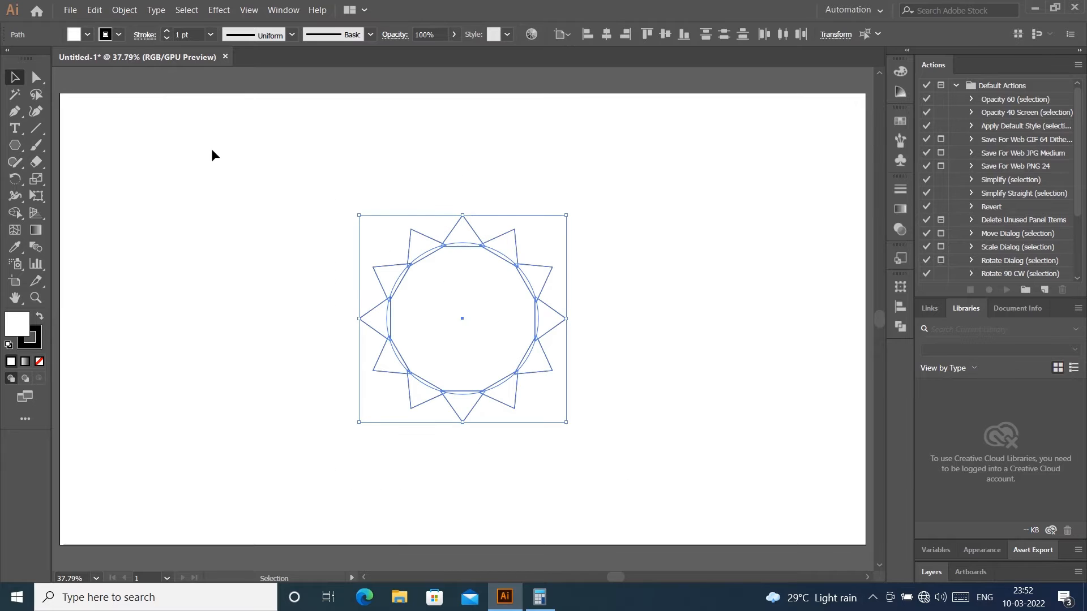
left_click(900, 327)
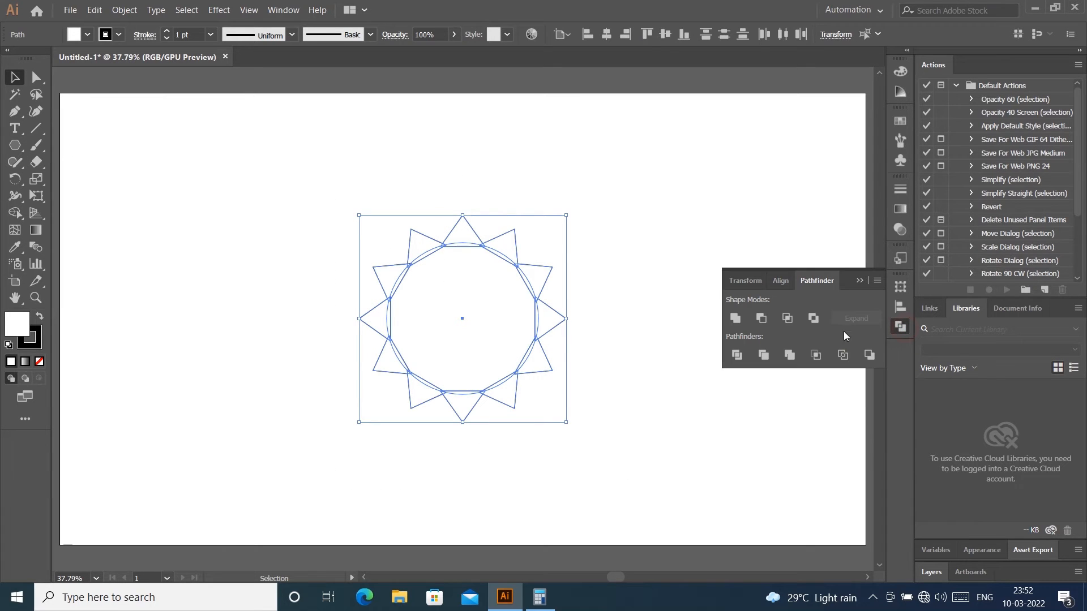
left_click(734, 318)
left_click(860, 281)
left_click(679, 213)
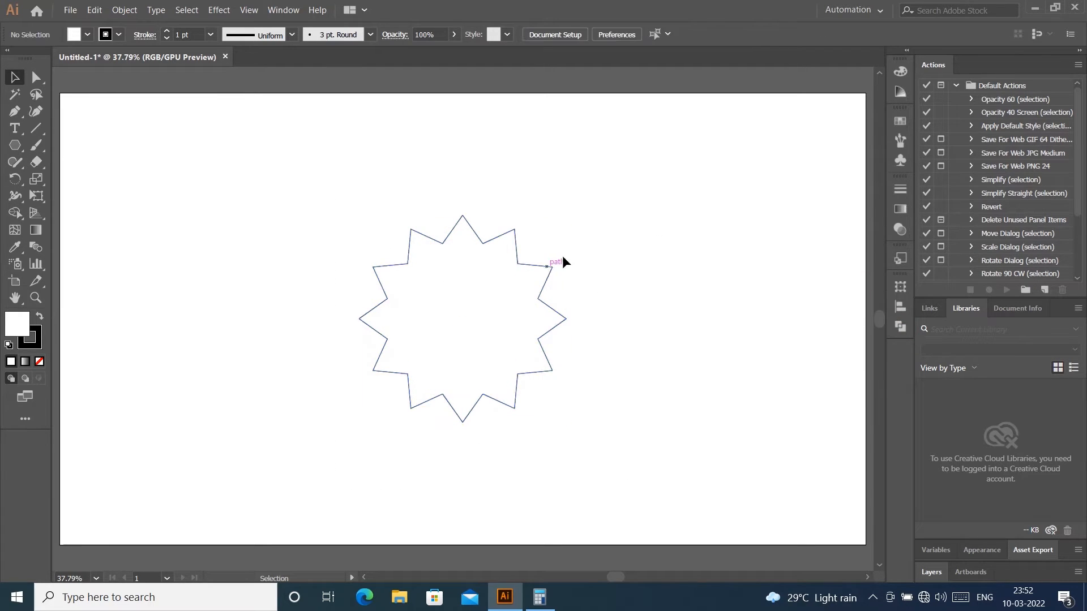
- Draw a new circle beside the starburst and centre it horizontally and vertically on the artboard
left_click_drag(14, 146, 73, 180)
left_click_drag(182, 203, 314, 322)
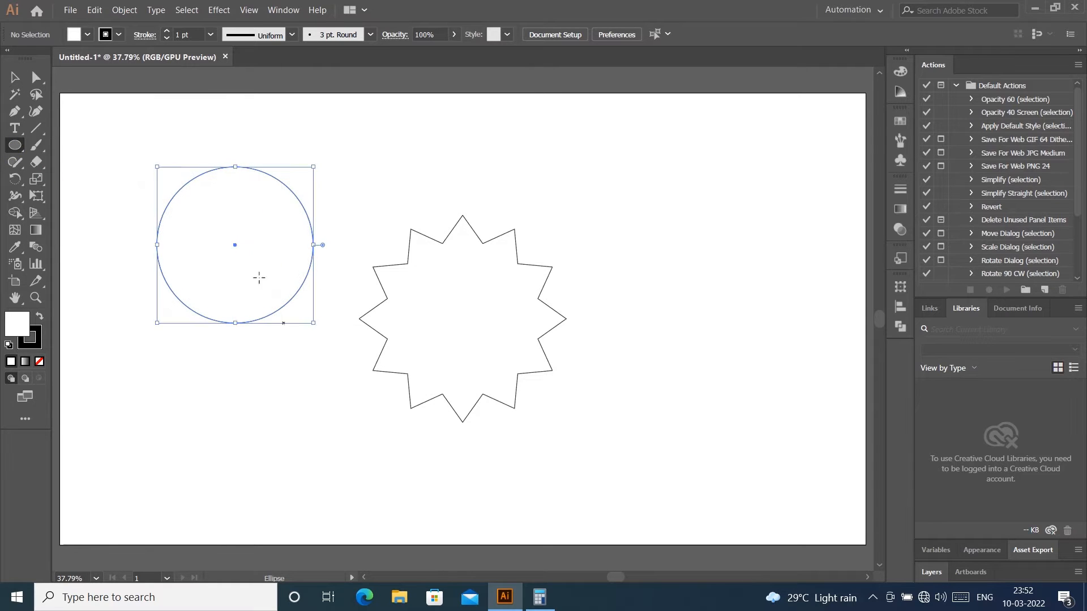
left_click(11, 73)
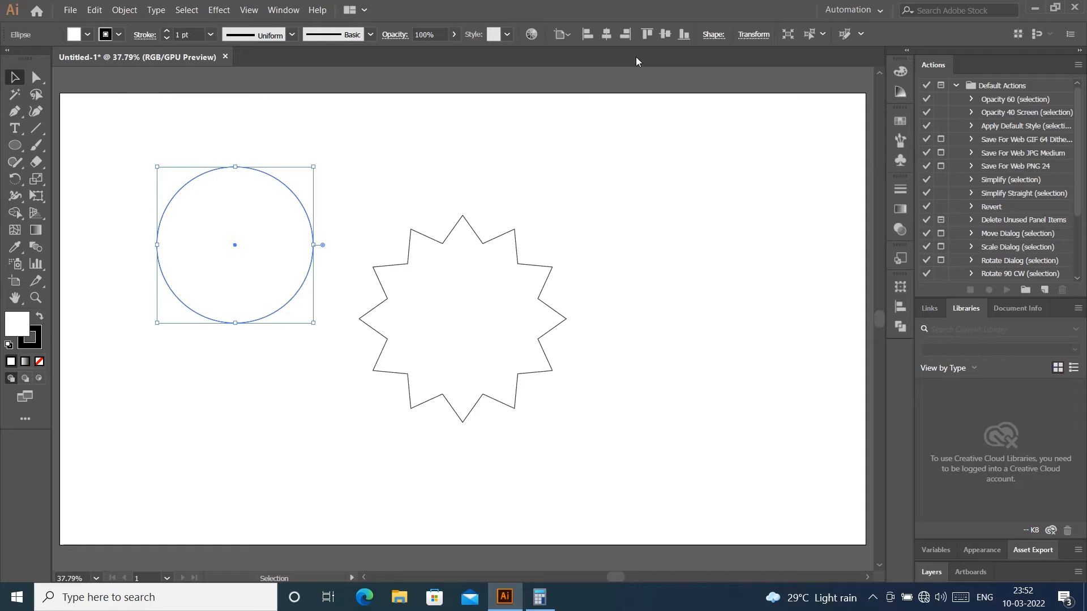
left_click(606, 34)
left_click(665, 34)
left_click(681, 120)
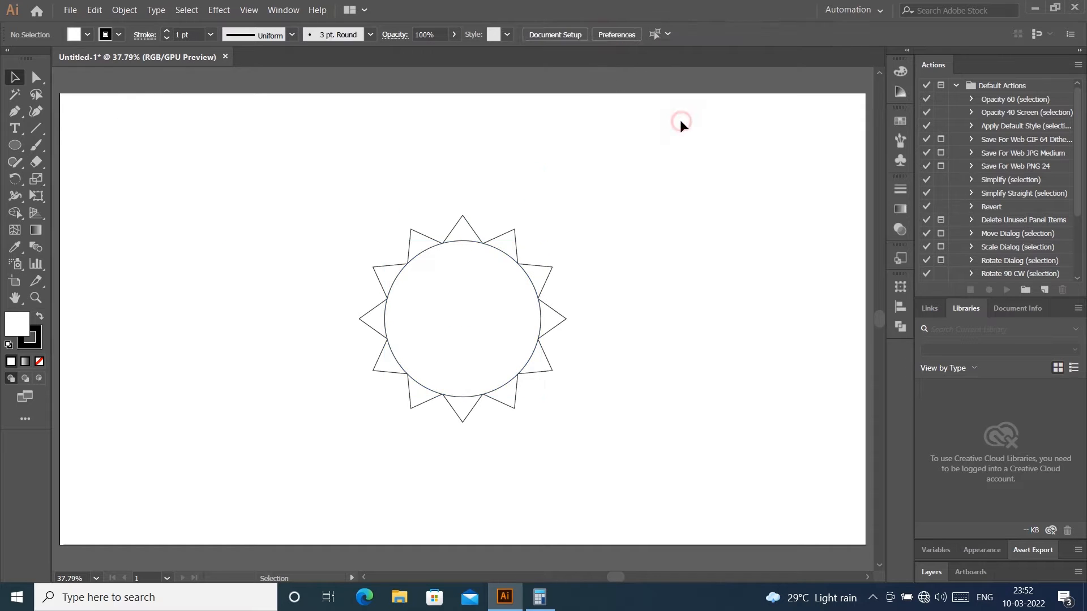
- Scale the new circle down about its centre so it leaves a narrow margin inside the starburst's inner points
left_click(489, 320)
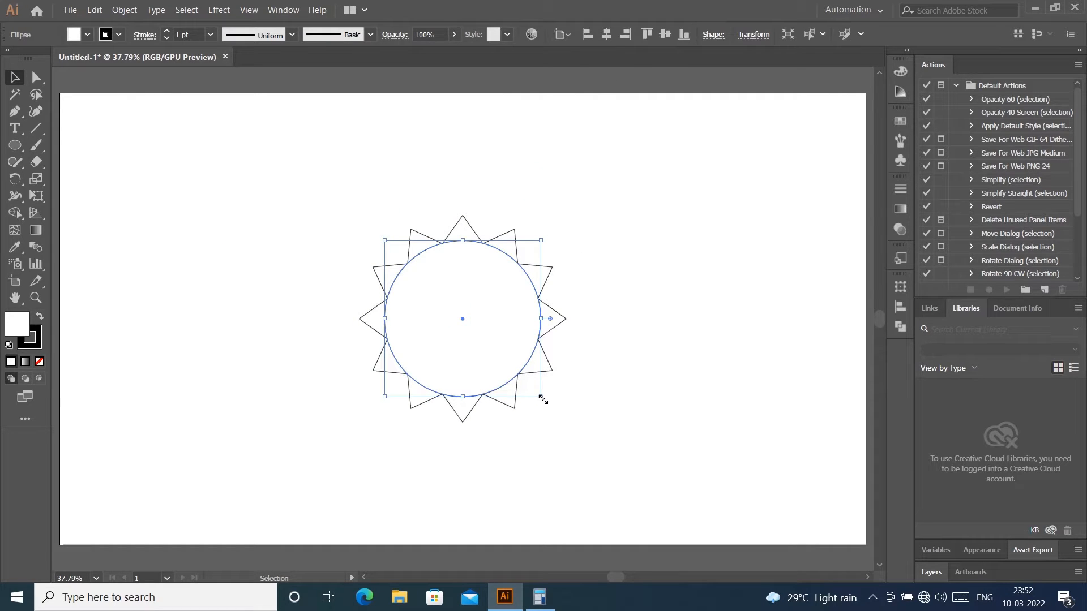
left_click_drag(542, 398, 525, 381)
left_click(684, 235)
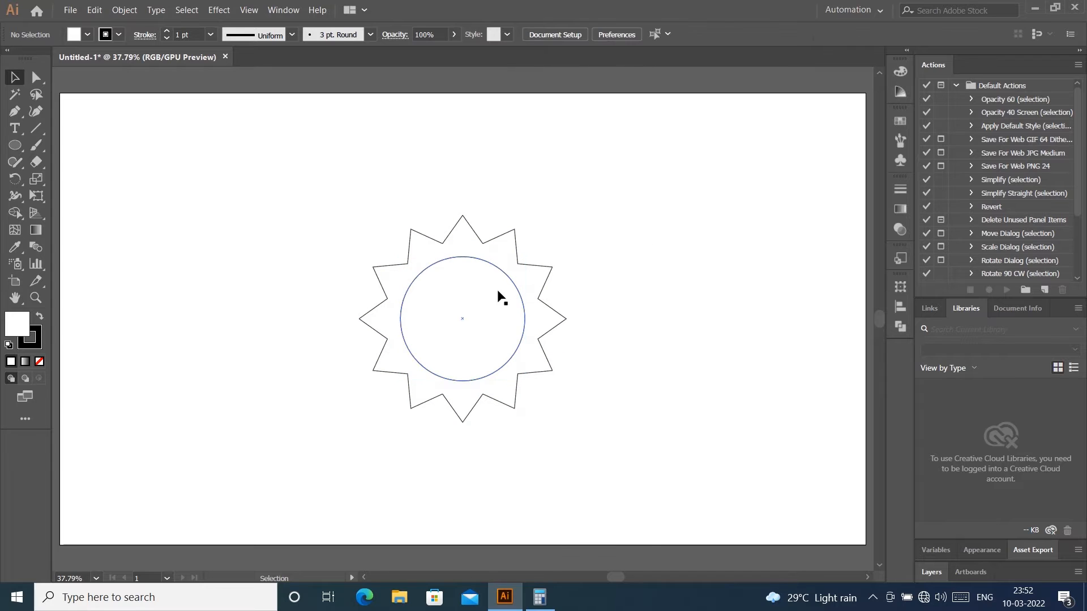
left_click(503, 303)
left_click(526, 378)
left_click(512, 358)
left_click_drag(526, 379, 536, 390)
left_click(701, 276)
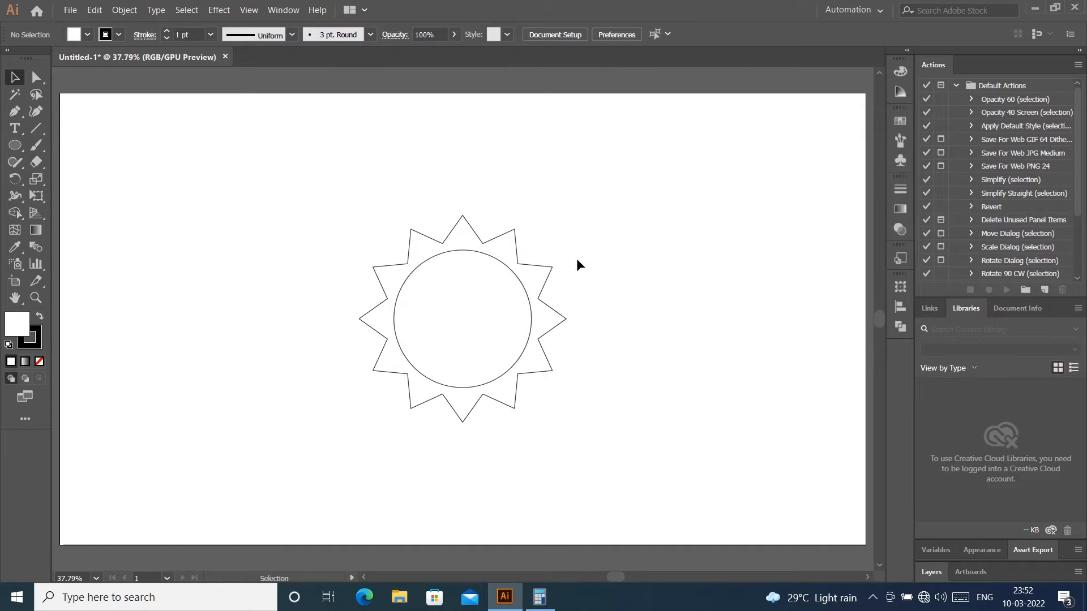
left_click(24, 143)
left_click_drag(145, 179, 260, 444)
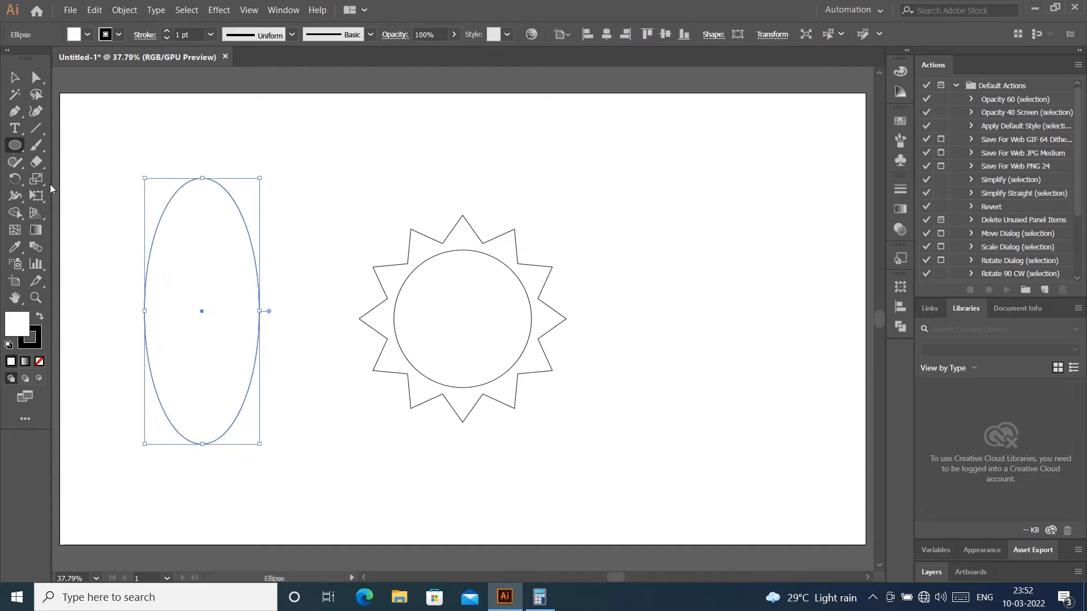
key("Delete")
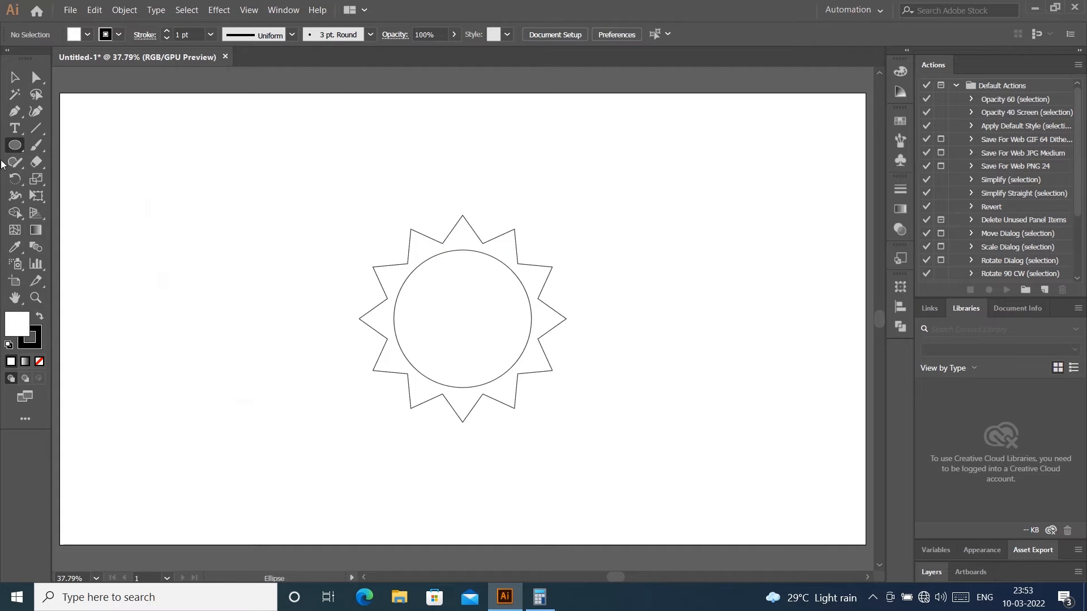
- Draw a tall rectangle, about twice as high as wide, to the left of the starburst and show its corner anchors
left_click(15, 147)
left_click(68, 142)
left_click_drag(130, 183, 279, 479)
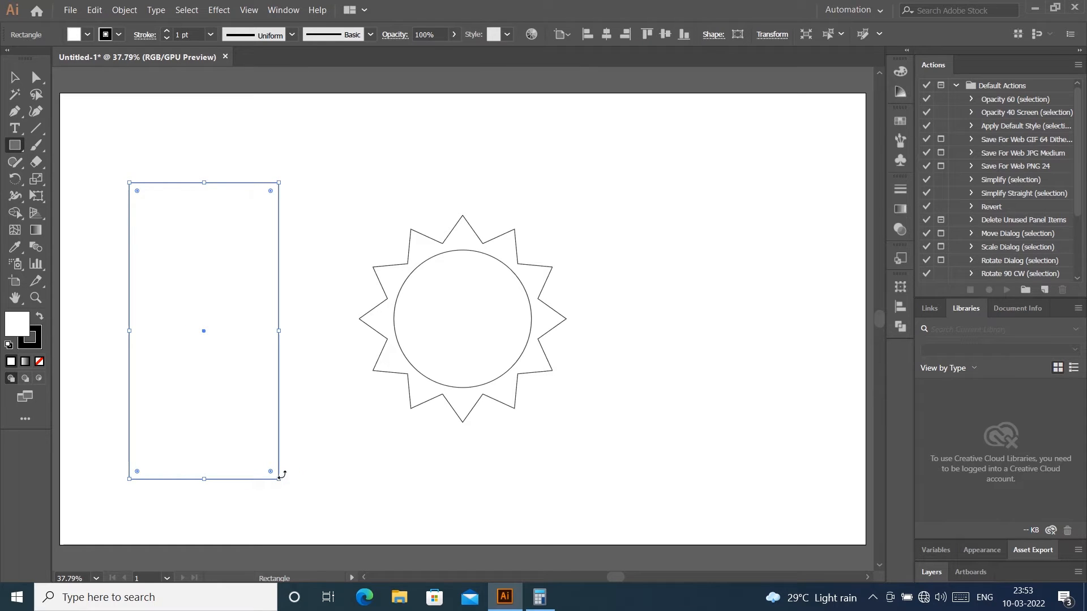
left_click(35, 77)
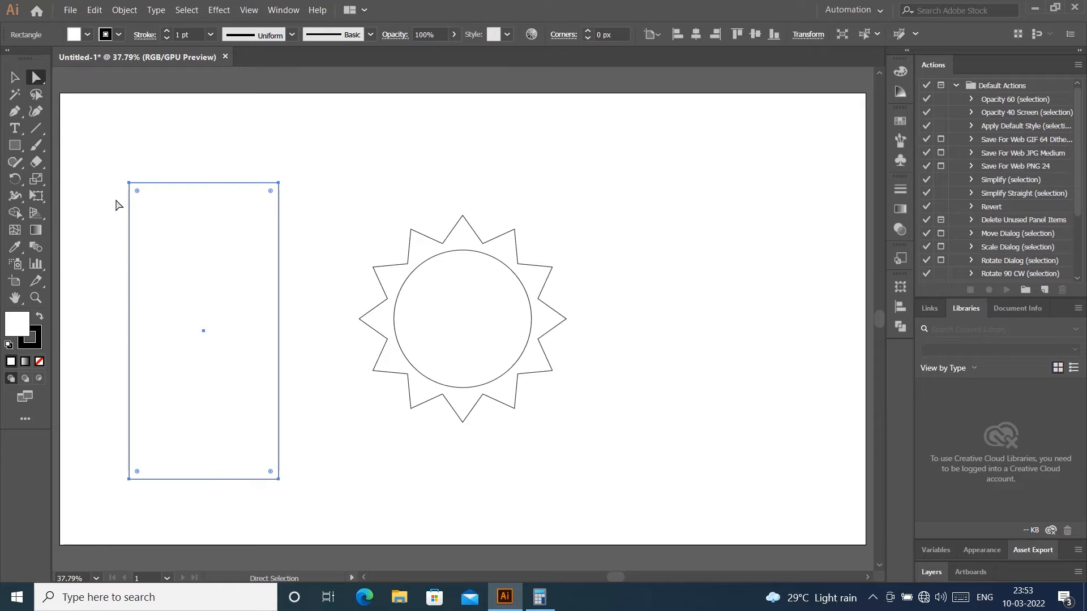
- Draw a triangle slightly wider than the tall rectangle and place it over the rectangle's lower end
left_click(15, 77)
left_click(275, 138)
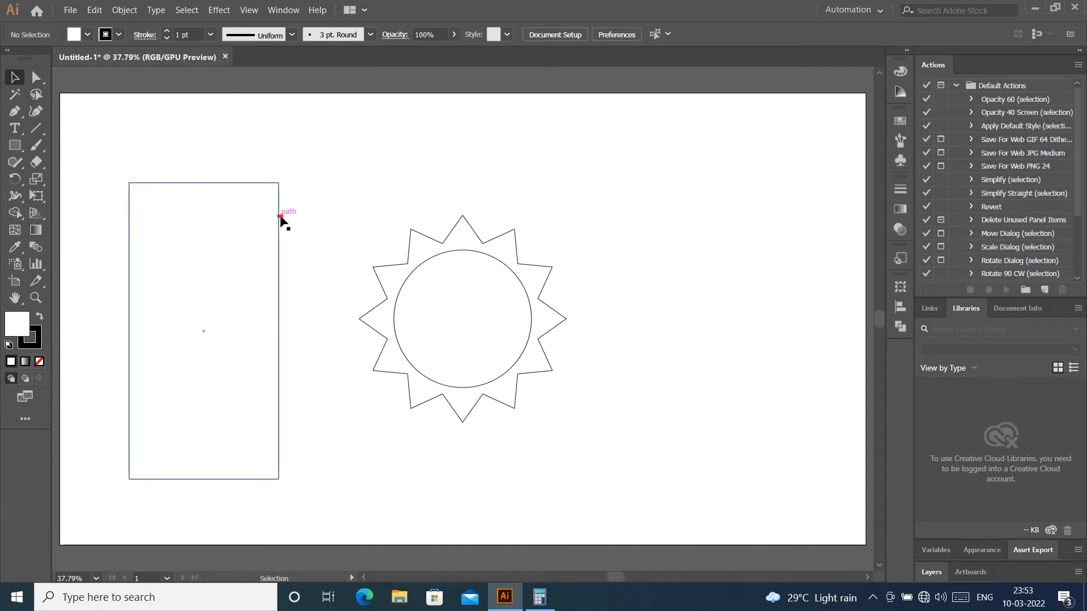
left_click(15, 145)
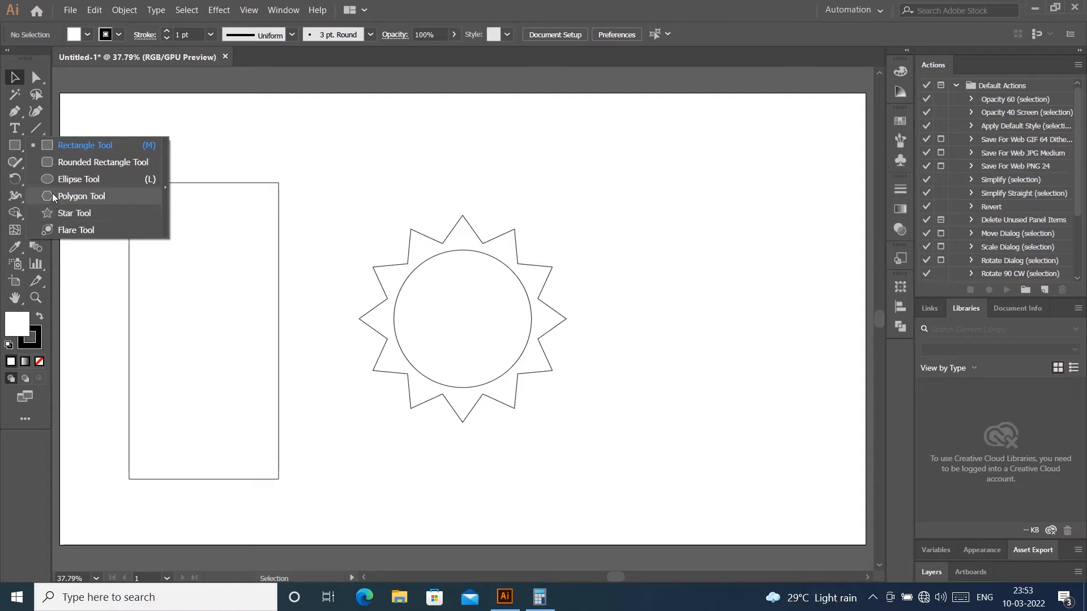
left_click(52, 194)
left_click_drag(156, 400, 242, 440)
left_click(15, 77)
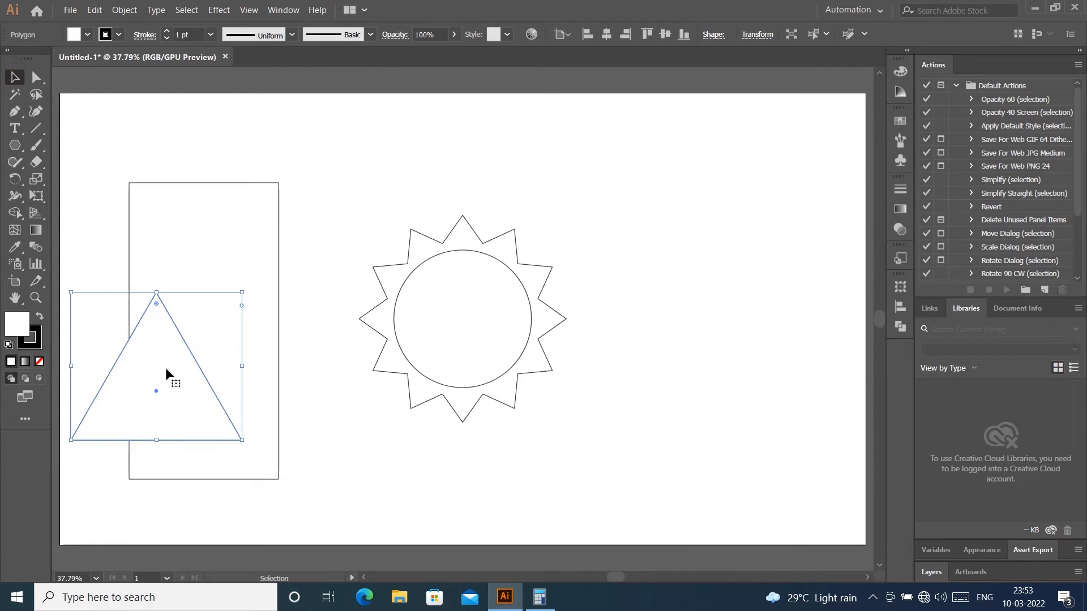
left_click_drag(166, 368, 209, 452)
left_click(320, 412)
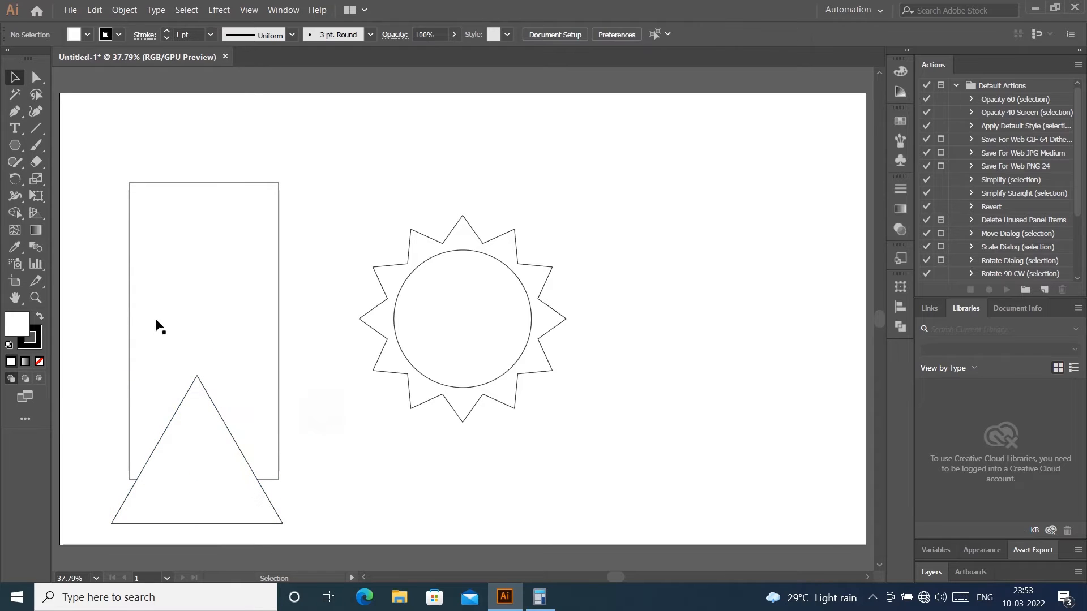
- Centre the triangle horizontally on the rectangle and move it up until its sides meet the rectangle's lower corners
left_click_drag(100, 301, 210, 403)
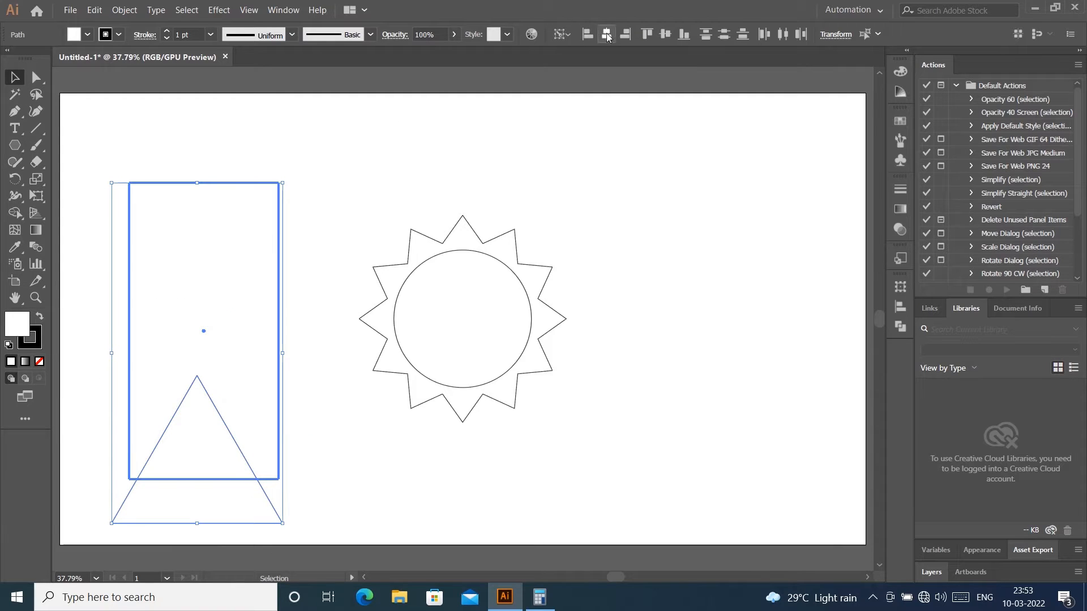
left_click(388, 115)
left_click(228, 432)
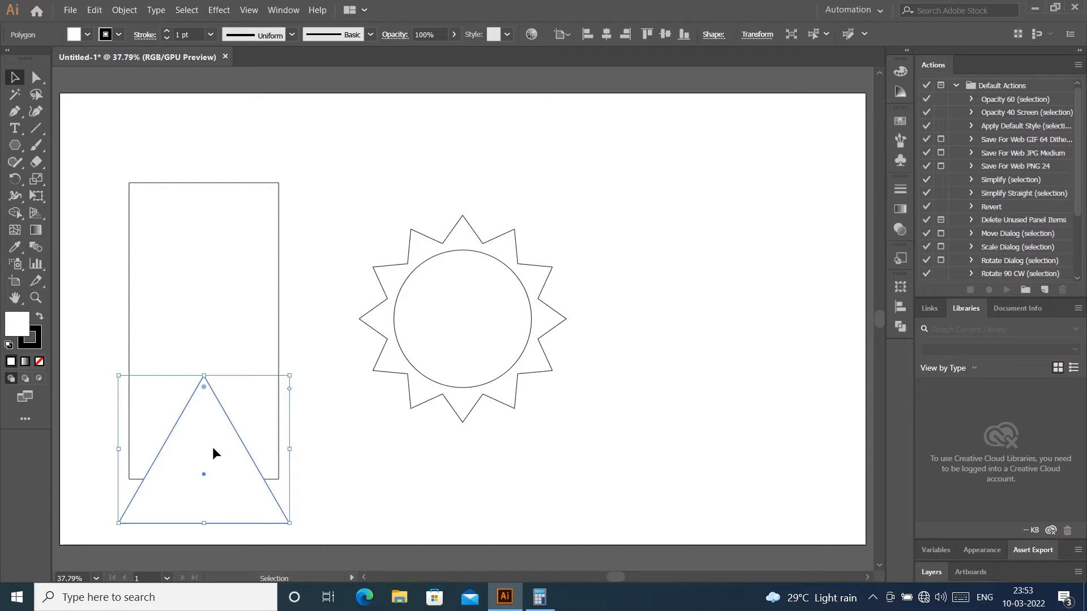
key("shift+Up")
key("shift+Up")
key("shift+Up")
key("shift+Up")
key("shift+Up")
key("shift+Up")
key("shift+Up")
key("shift+Up")
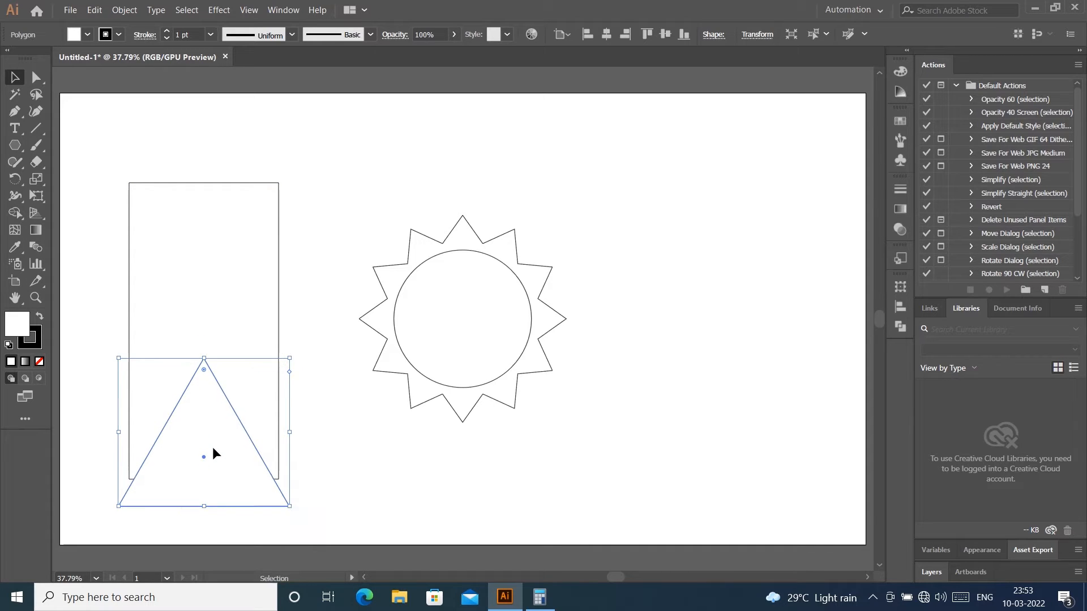
key("shift+Up")
key("shift+Up")
key("shift+Up")
key("shift+Up")
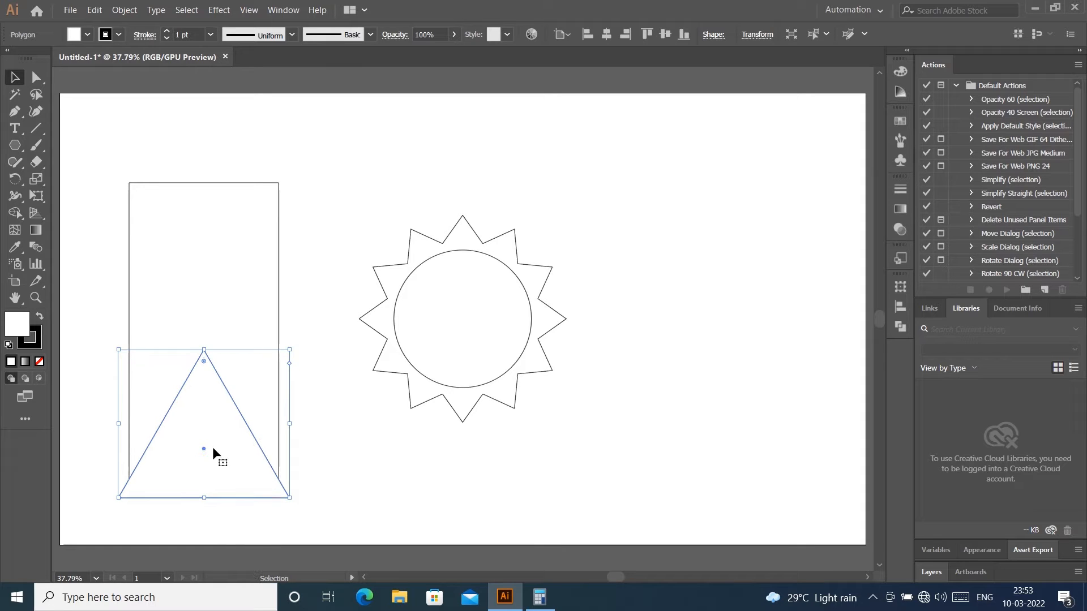
- Remove the fill from both the rectangle and the triangle
left_click_drag(114, 303, 207, 379)
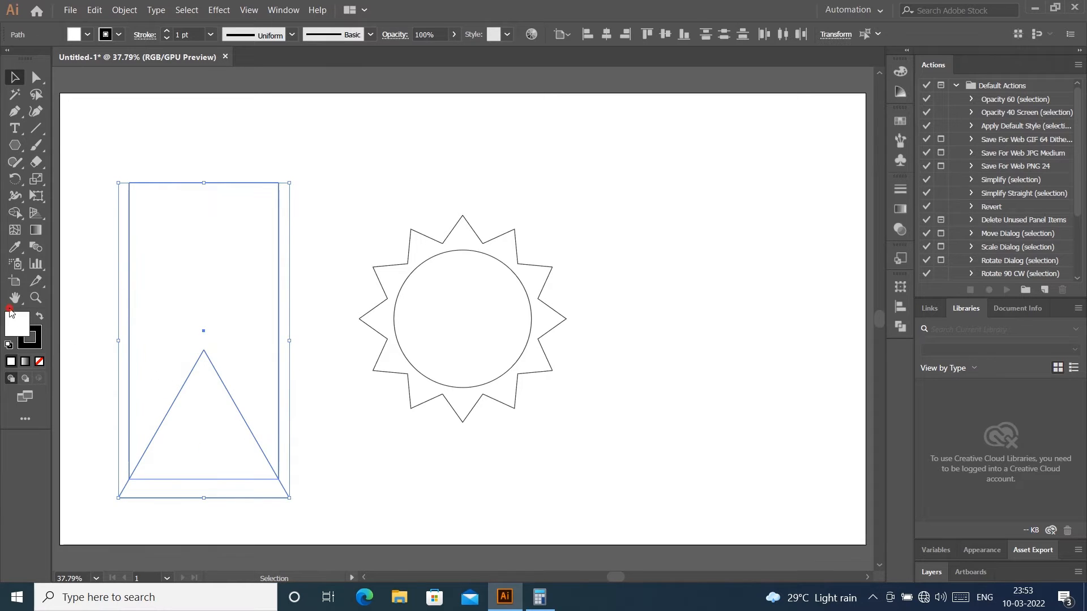
left_click(39, 361)
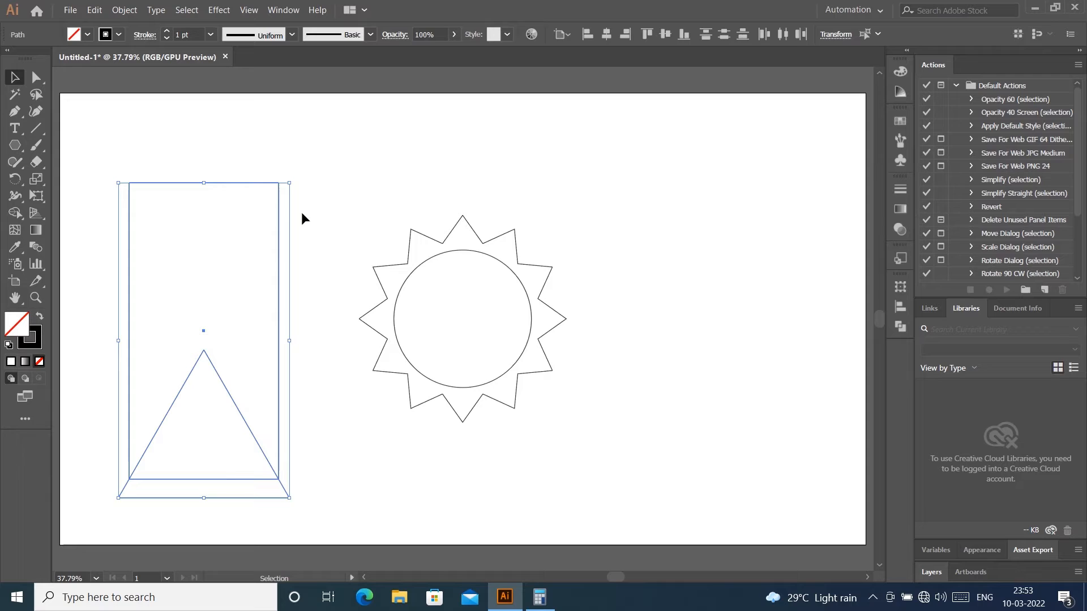
left_click(366, 158)
- Subtract the triangle from the rectangle with Minus Front to cut a V-shaped notch in its lower end
left_click_drag(106, 361, 320, 387)
left_click(901, 327)
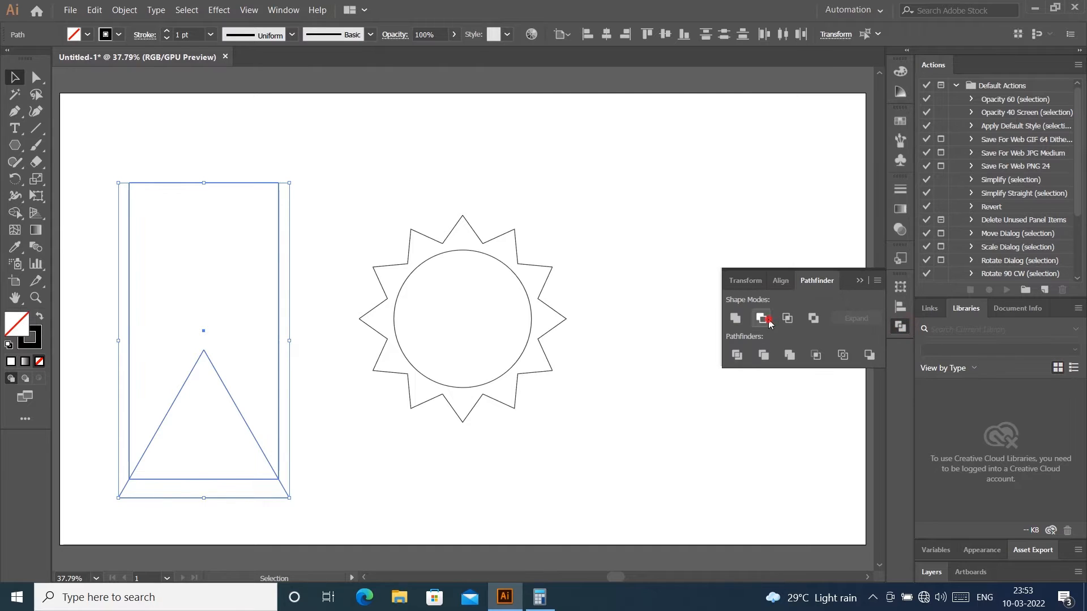
left_click(769, 319)
left_click(574, 126)
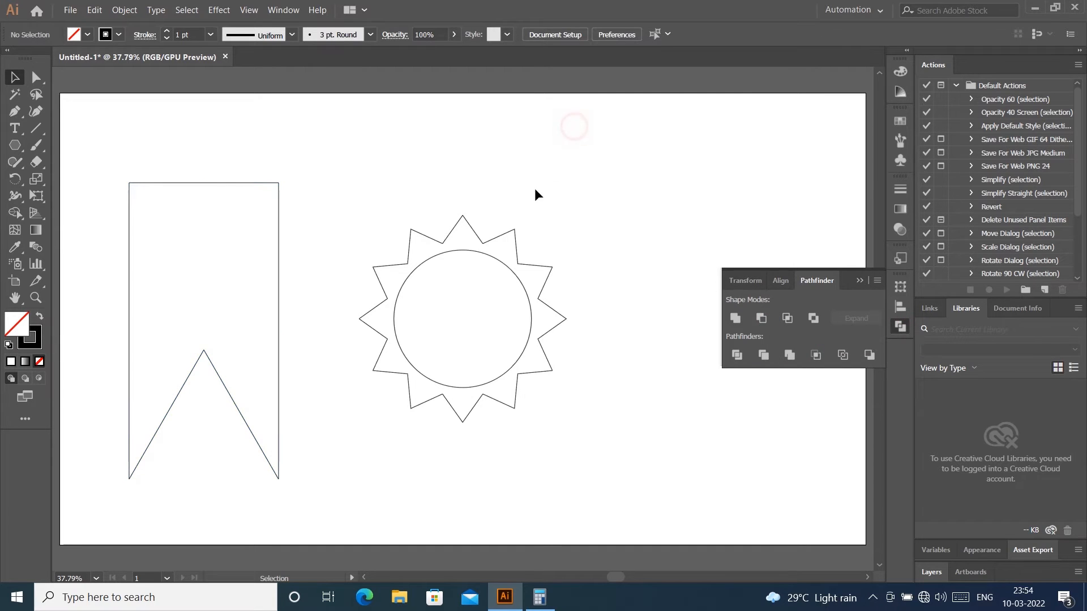
- Make the ribbon's notch shallower by moving its apex anchor straight down to about Y 814 px
left_click(201, 365)
left_click(36, 77)
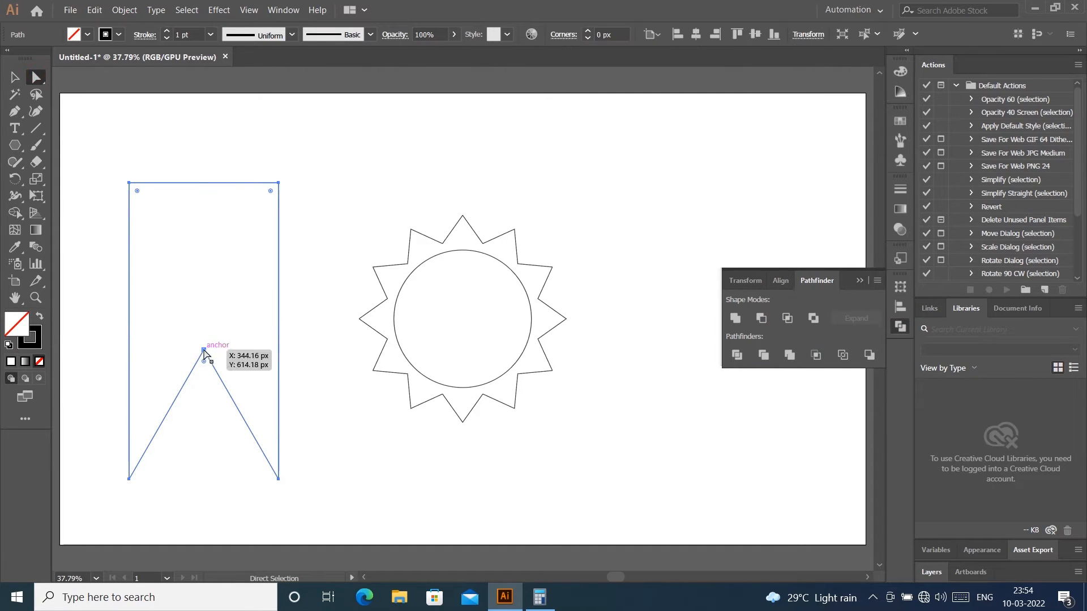
left_click(204, 350)
key("shift+Down")
key("shift+Down")
key("shift+Down")
key("shift+Down")
key("shift+Down")
key("shift+Down")
key("shift+Down")
key("shift+Down")
key("shift+Down")
key("shift+Down")
key("shift+Down")
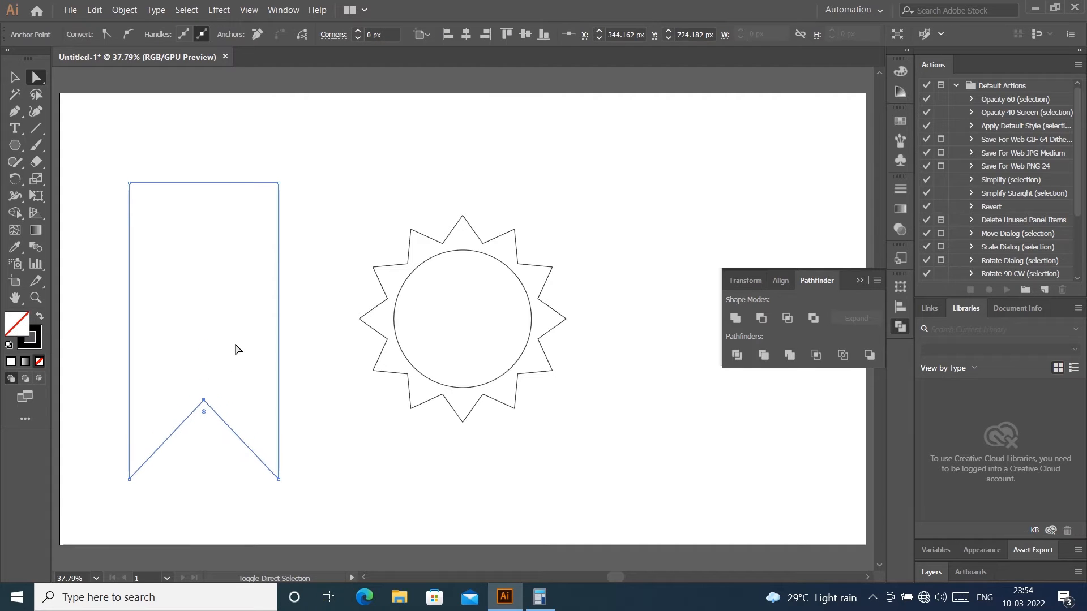
key("shift+Down")
key("shift+Down")
key("shift+Down")
key("shift+Down")
key("shift+Down")
key("shift+Down")
key("shift+Down")
key("shift+Down")
key("shift+Down")
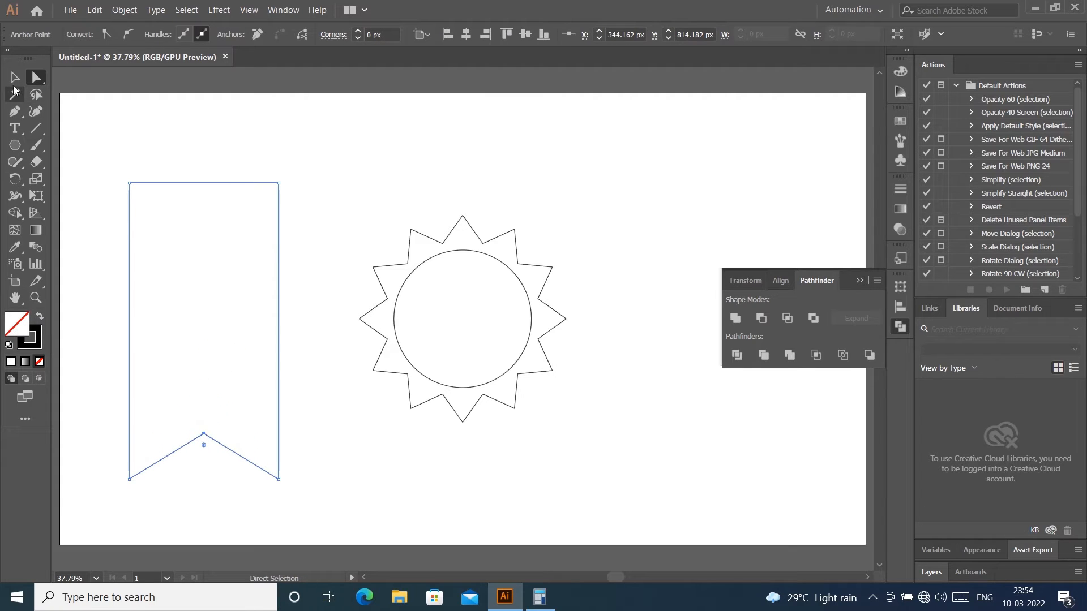
left_click(14, 78)
left_click(187, 127)
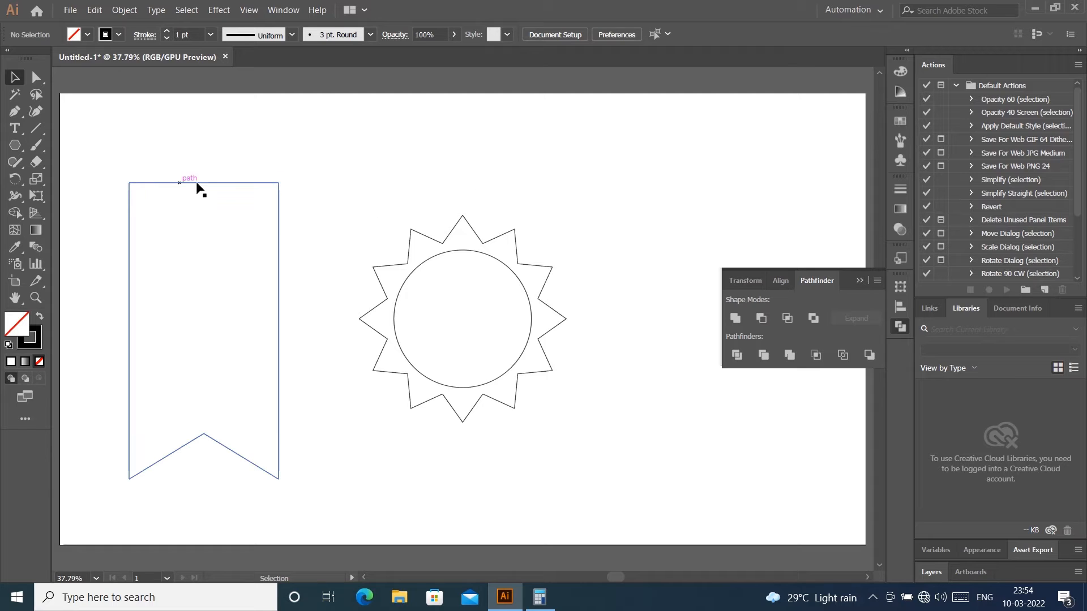
- Fill the notched ribbon shape with white
left_click_drag(111, 156, 227, 226)
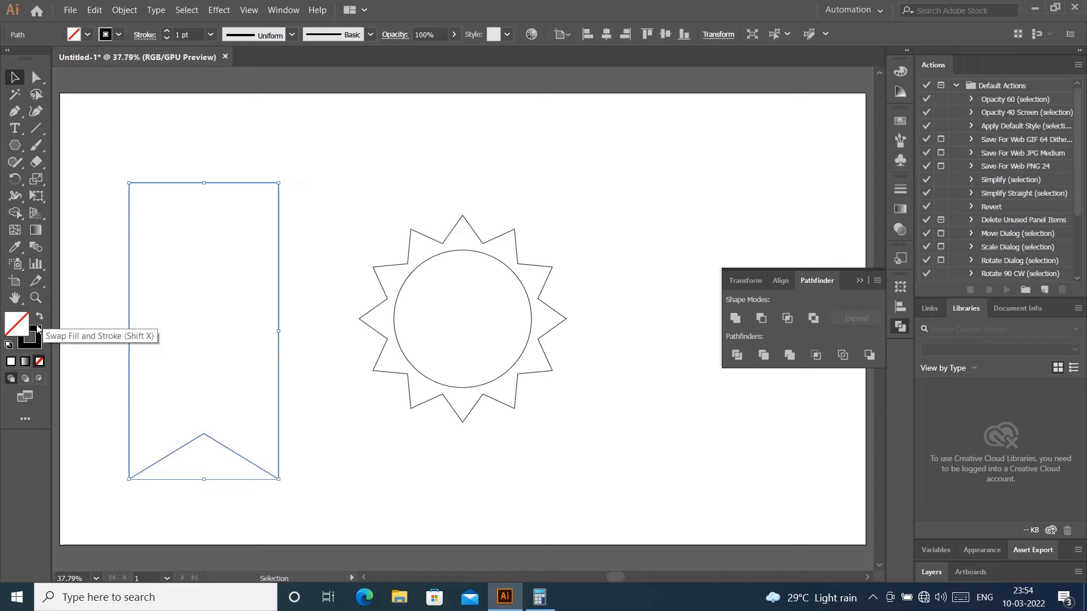
left_click(87, 35)
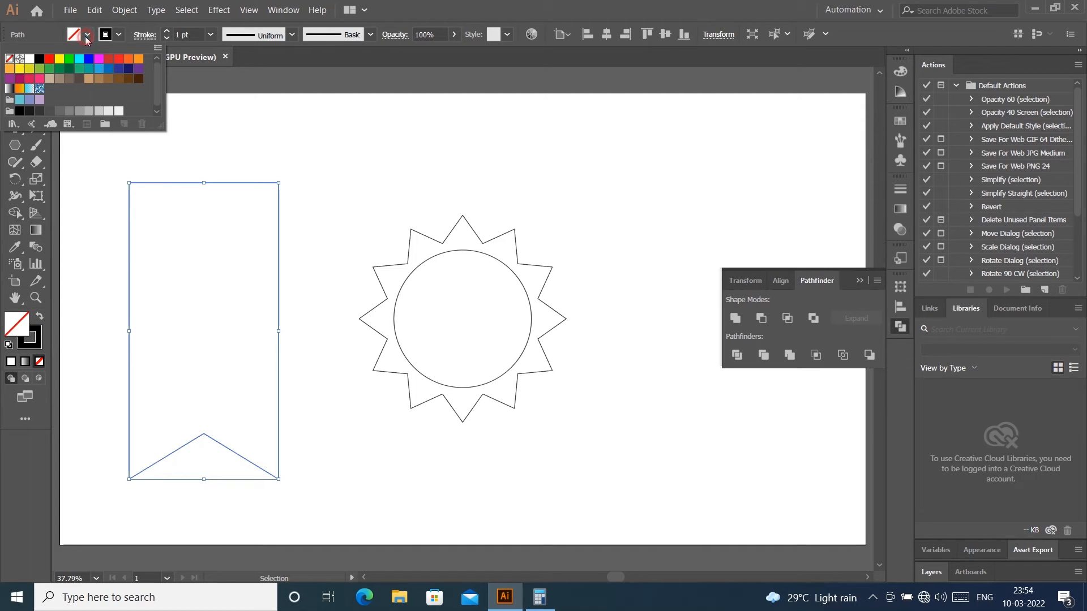
left_click(31, 59)
left_click(266, 159)
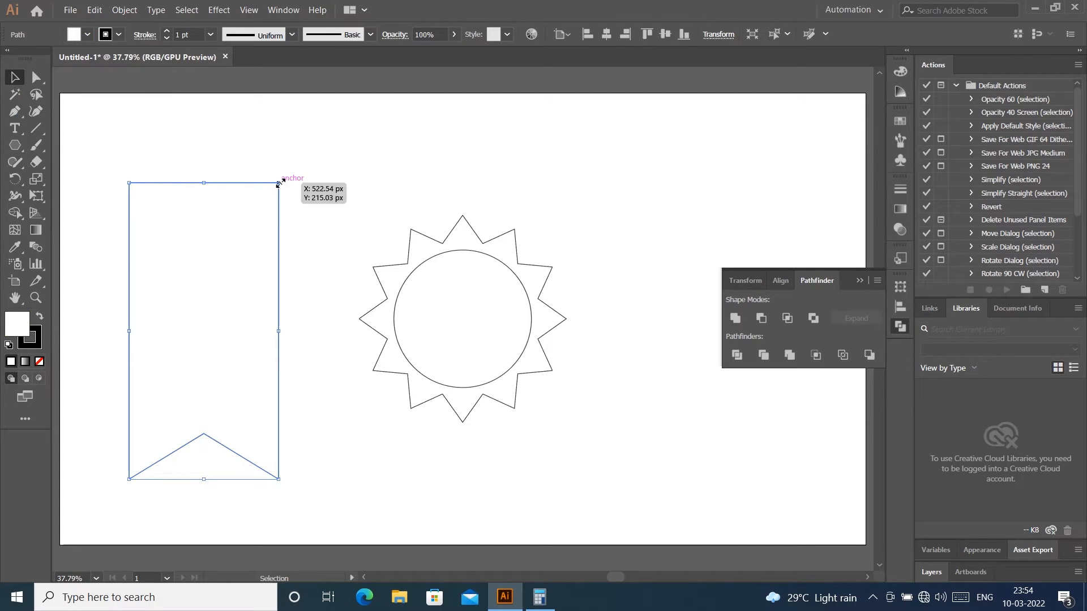
- Scale the ribbon down proportionally and move it onto the starburst so its notched end hangs below
left_click_drag(280, 183, 256, 264)
left_click_drag(219, 310, 479, 363)
left_click_drag(499, 321, 617, 277)
- Align the ribbon, starburst and inner circle to a common vertical centre
left_click_drag(366, 120, 571, 320)
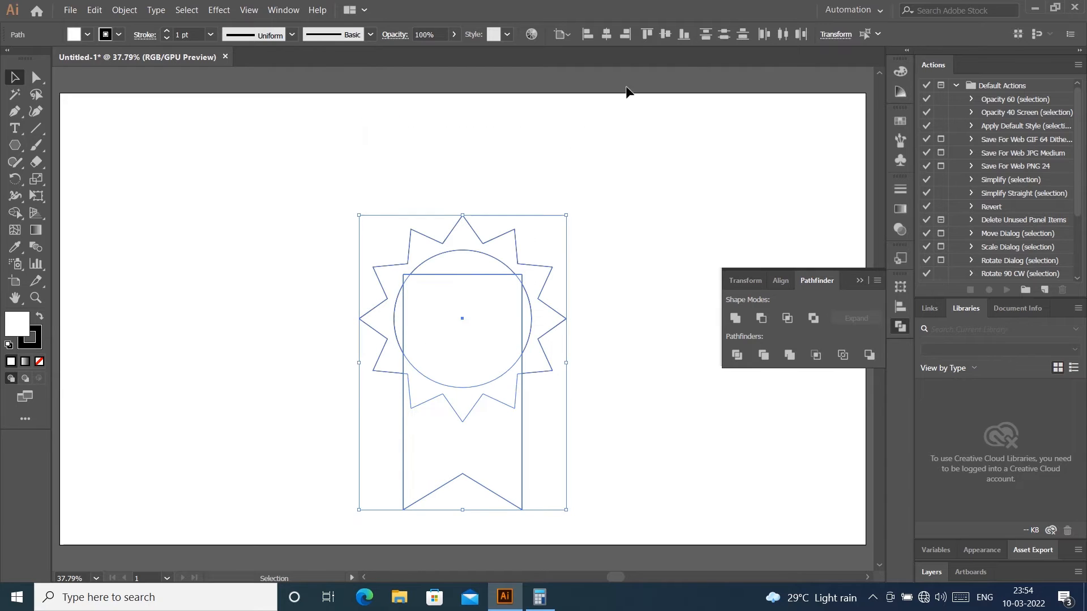
left_click(665, 34)
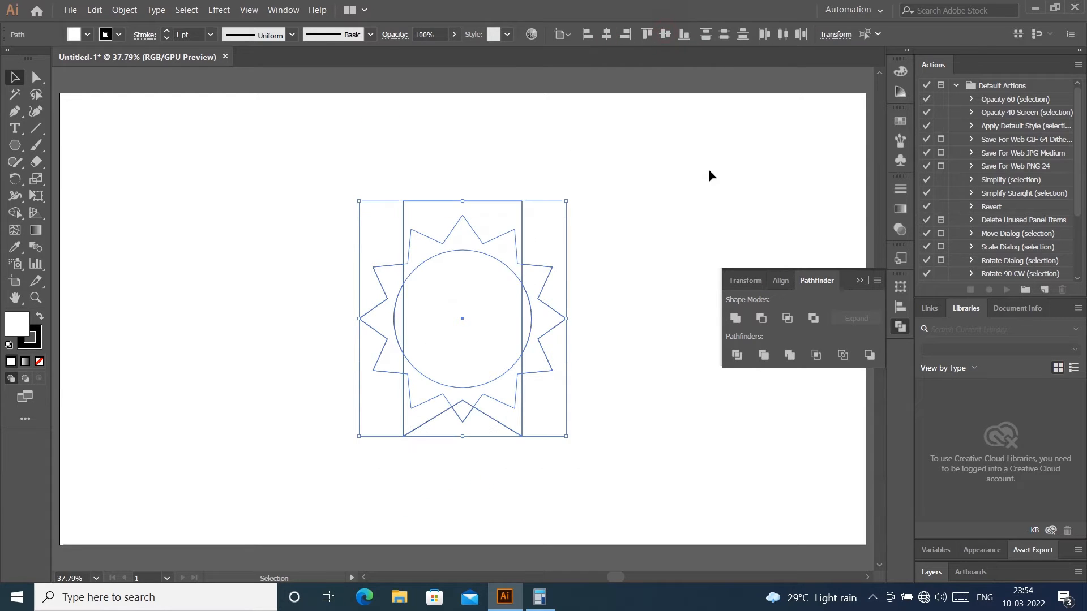
left_click(708, 169)
- Move the ribbon down so its notched end extends below the starburst, and centre it horizontally on the starburst
left_click(479, 215)
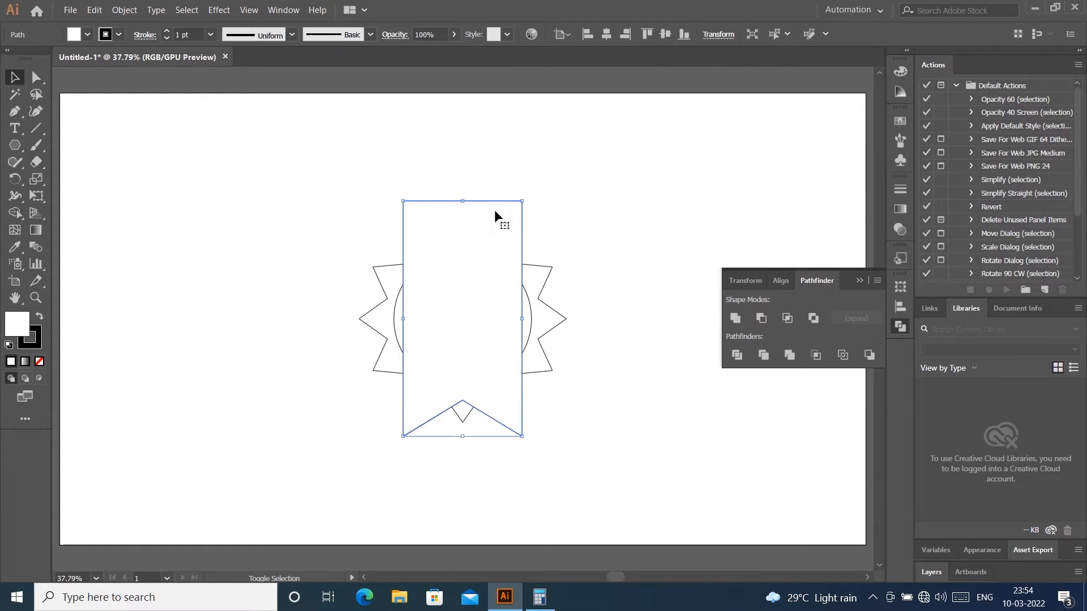
left_click_drag(495, 209, 494, 354)
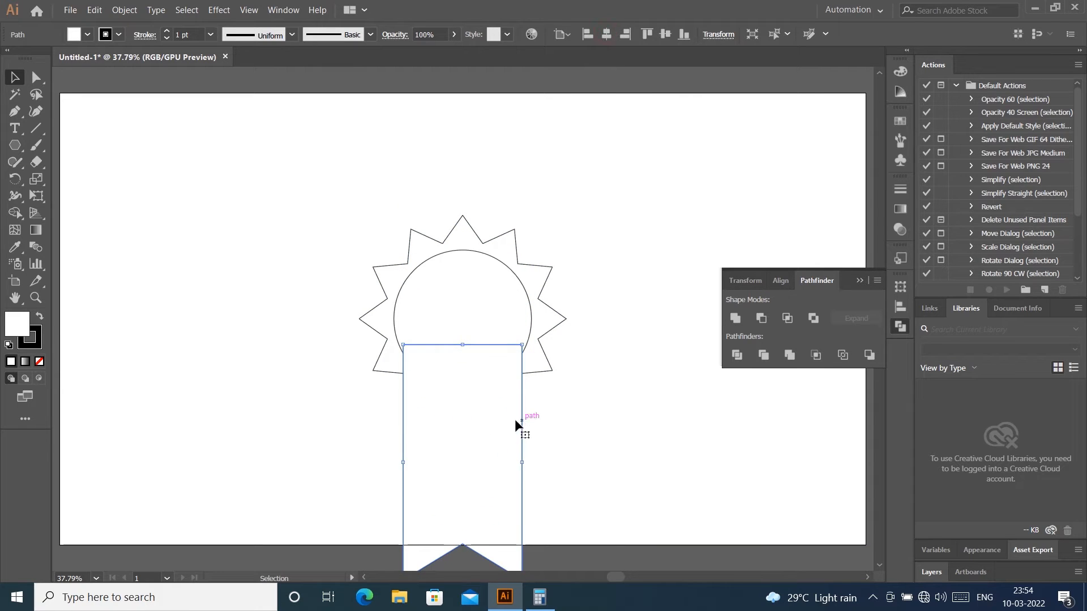
left_click_drag(516, 425, 501, 377)
left_click(650, 273)
left_click(405, 192)
left_click_drag(359, 170, 533, 351)
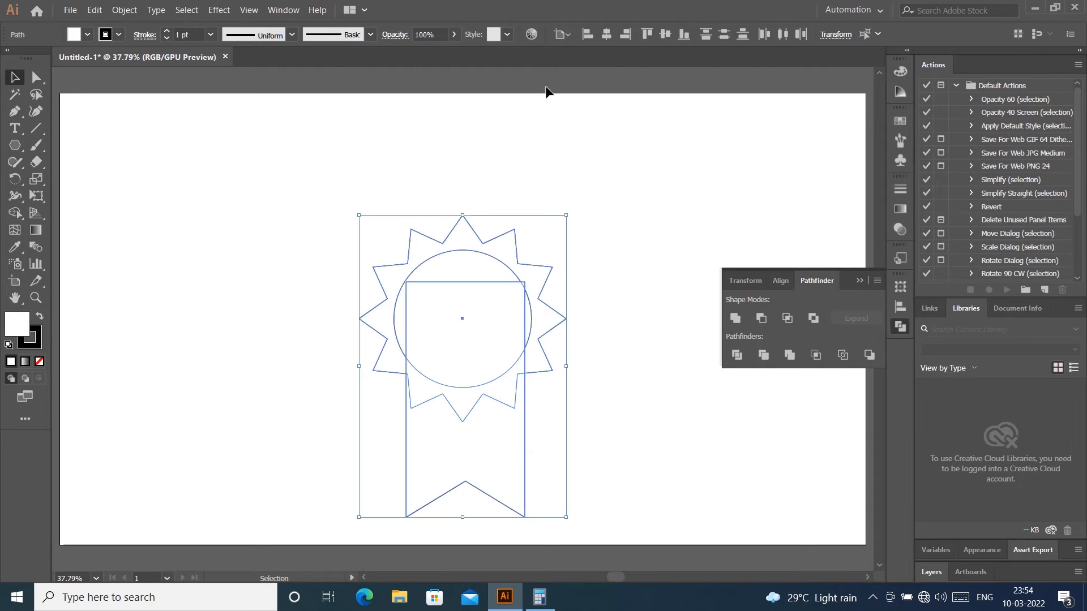
left_click(599, 39)
left_click(724, 212)
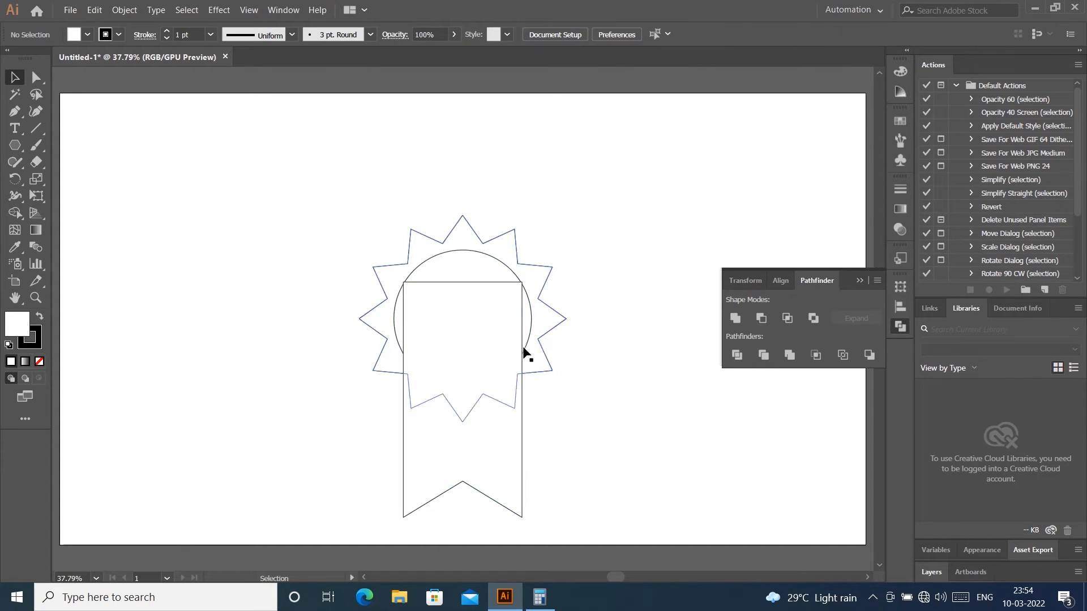
- Send the ribbon to the back, behind the starburst and circle
left_click(496, 406)
right_click(496, 406)
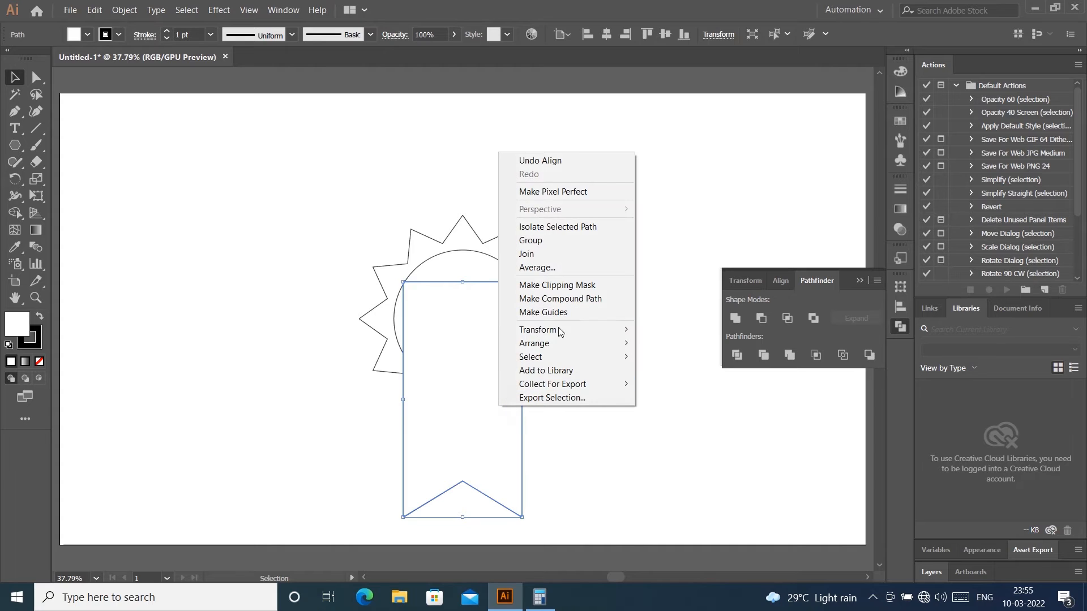
mouse_move(558, 336)
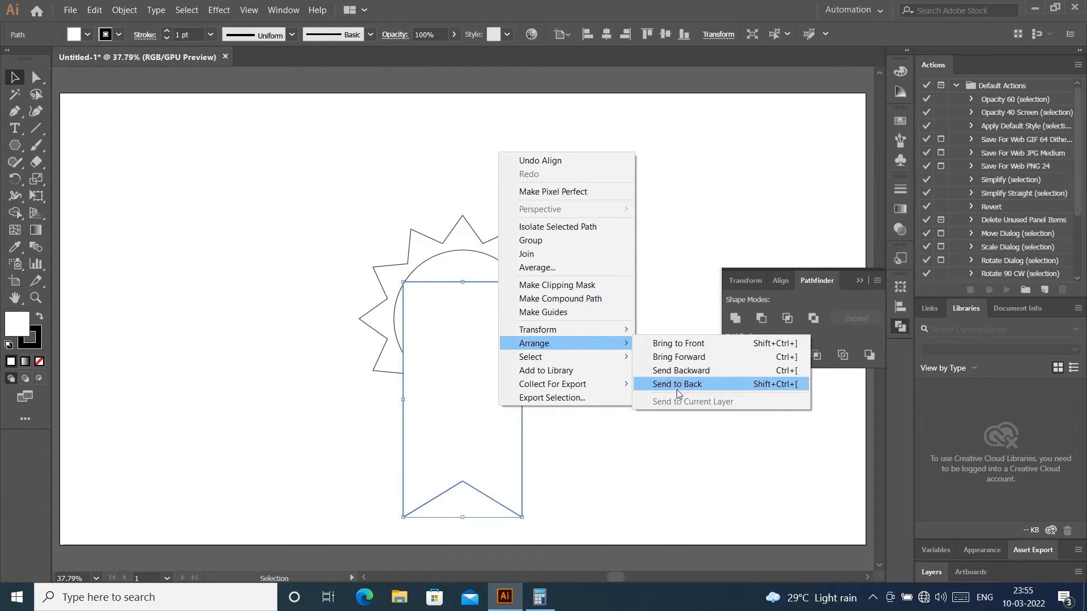
left_click(676, 385)
left_click(675, 295)
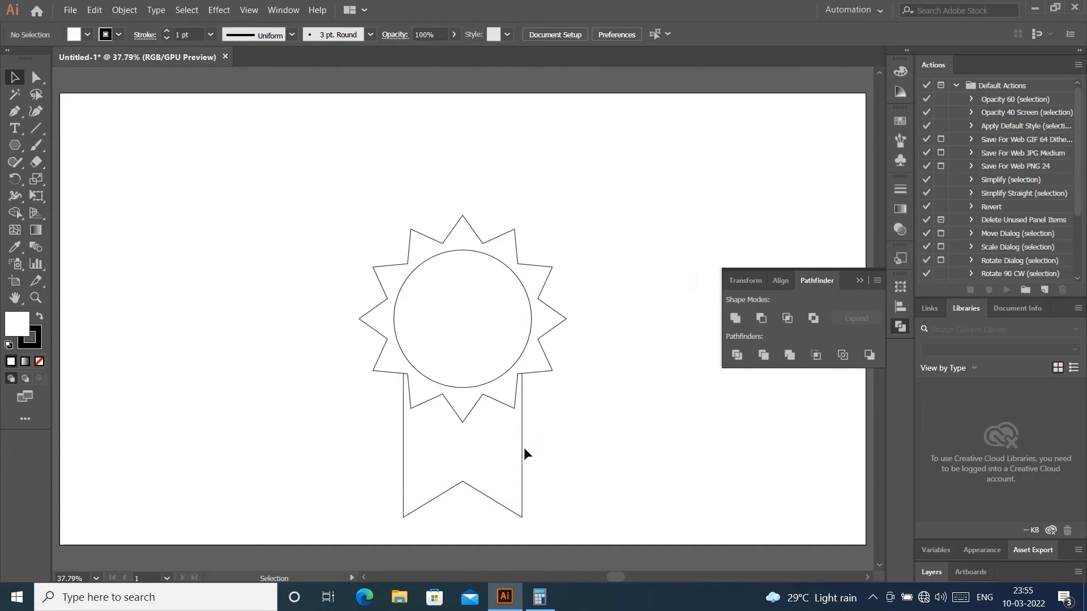
- Narrow the ribbon symmetrically about its centre to about 194 px wide, keeping its height
left_click(508, 438)
left_click_drag(525, 401, 499, 400)
left_click(596, 399)
left_click(530, 403)
left_click(612, 391)
left_click(493, 443)
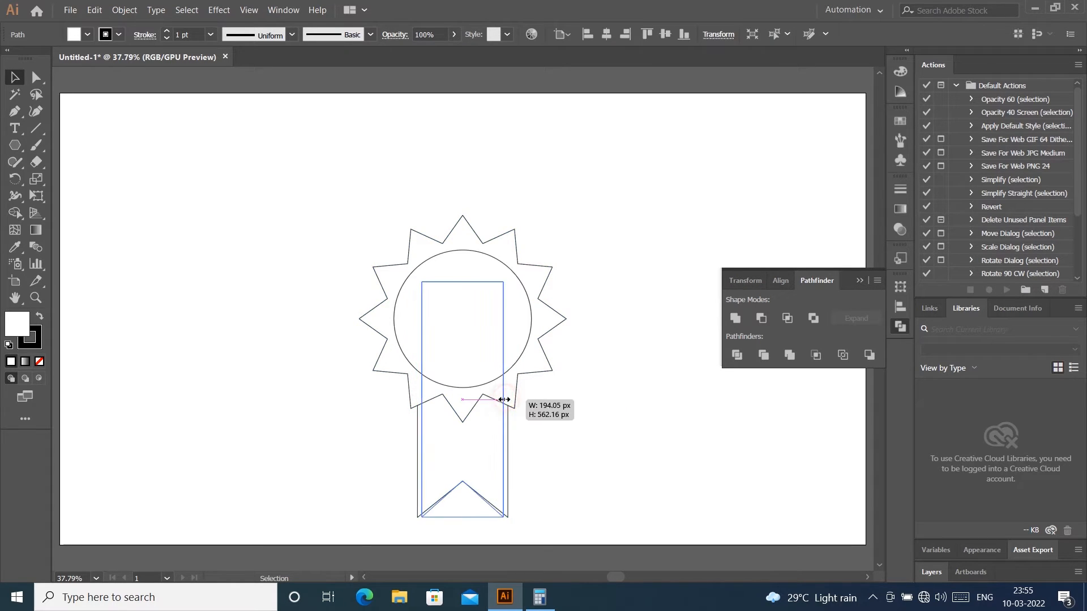
left_click(564, 400)
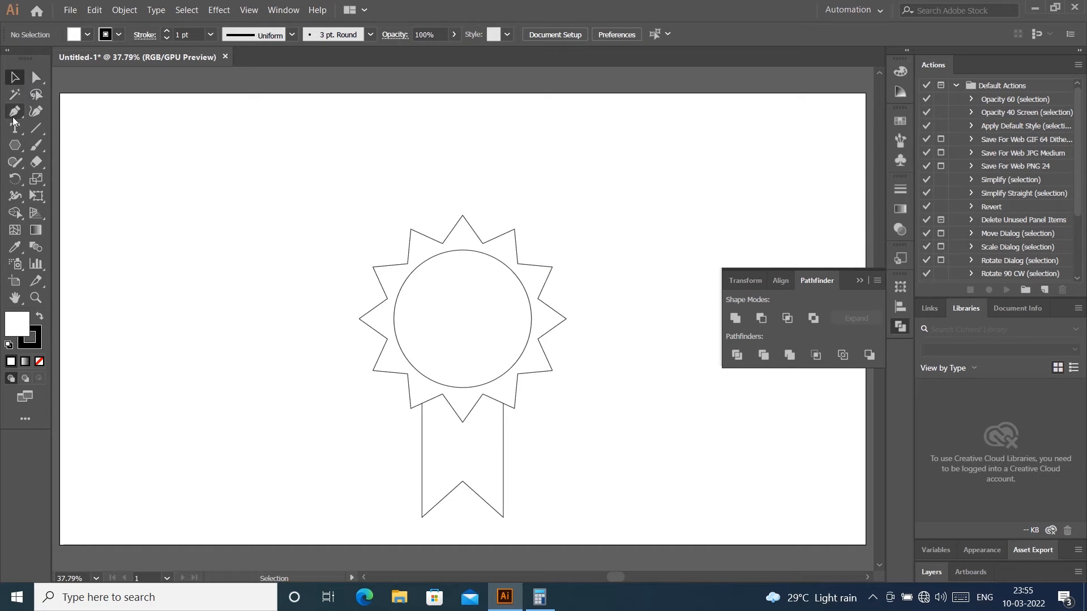
- Fill the starburst with the light blue swatch
left_click(454, 240)
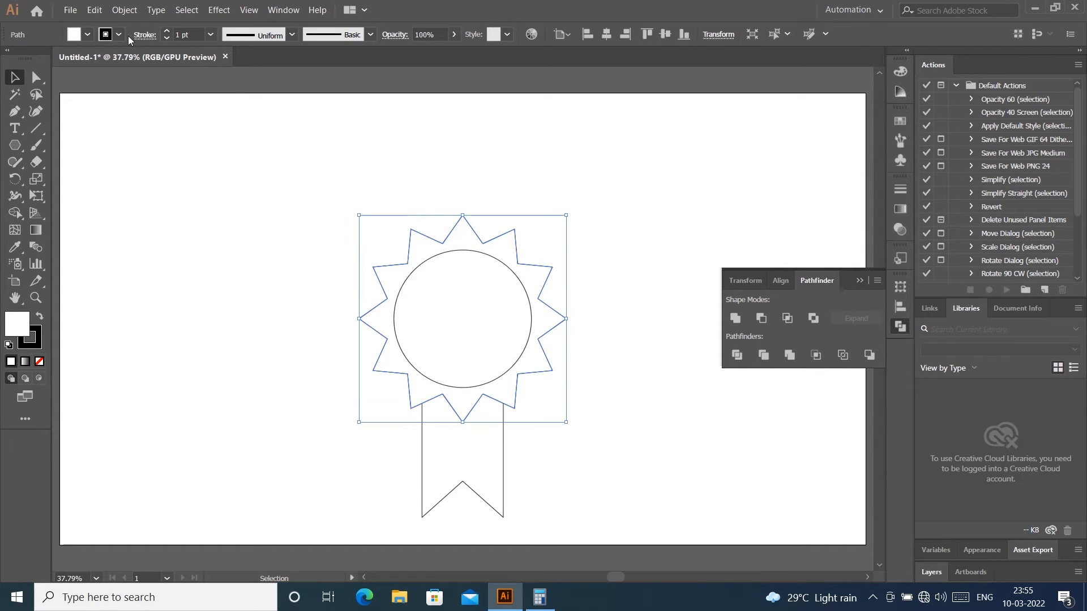
left_click(88, 35)
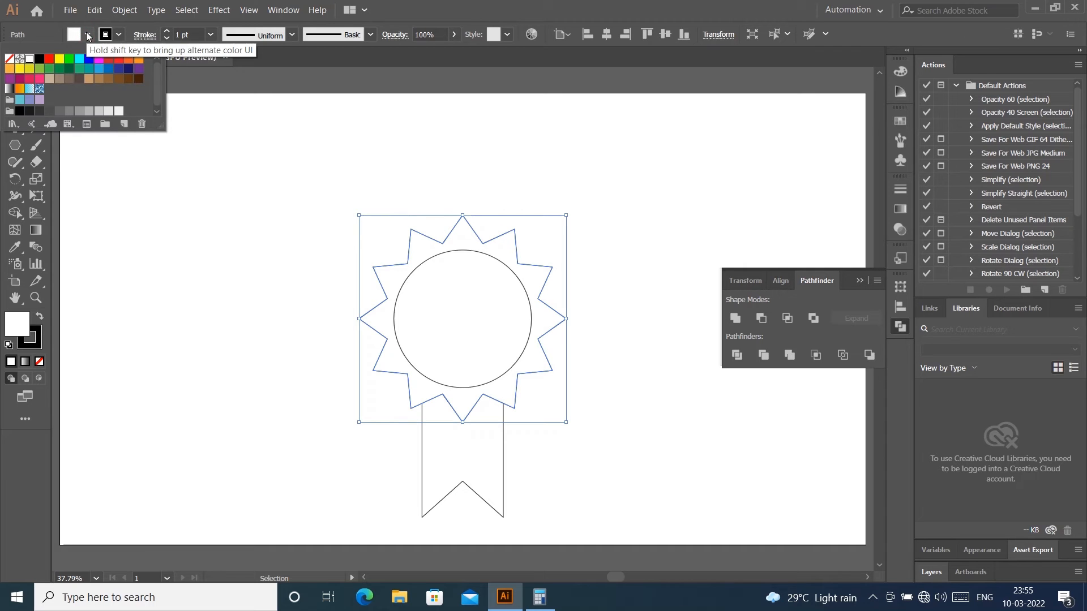
left_click(101, 71)
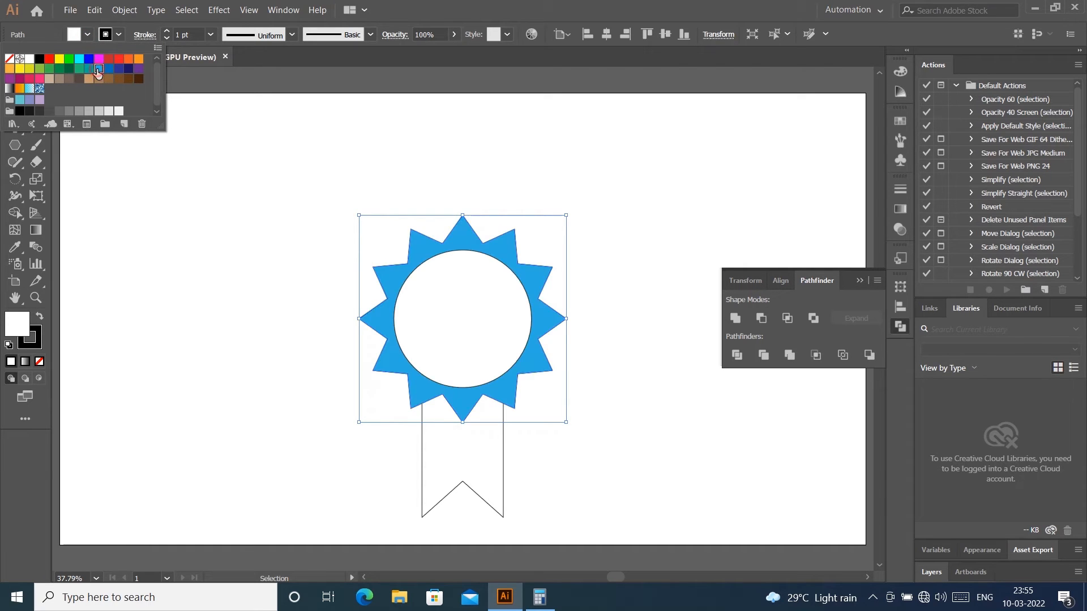
left_click(500, 300)
- Fill the inner circle with the darker blue swatch
left_click(456, 319)
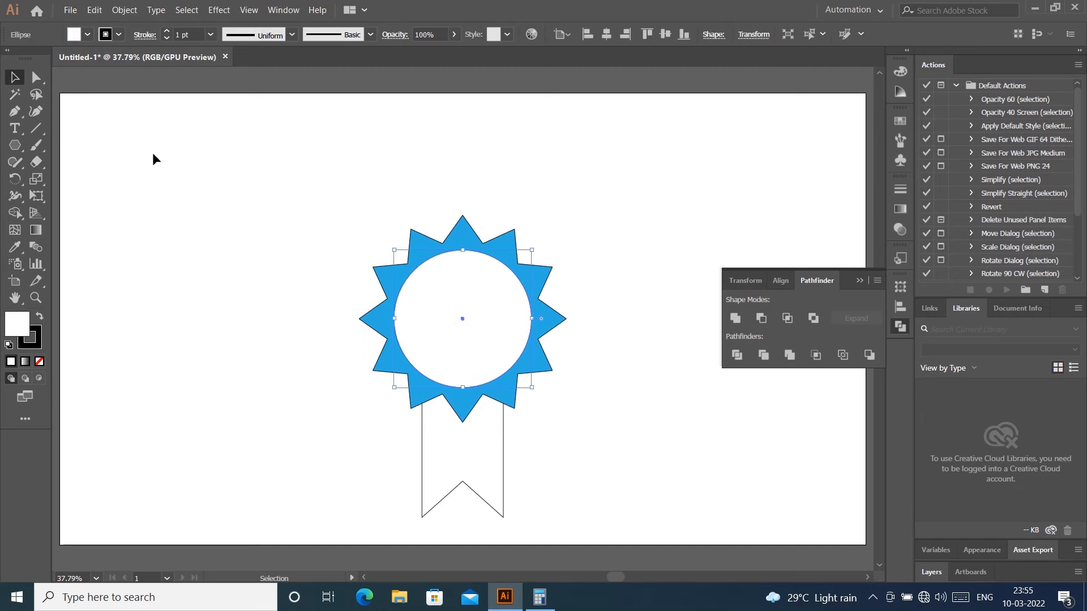
left_click(87, 35)
left_click(109, 68)
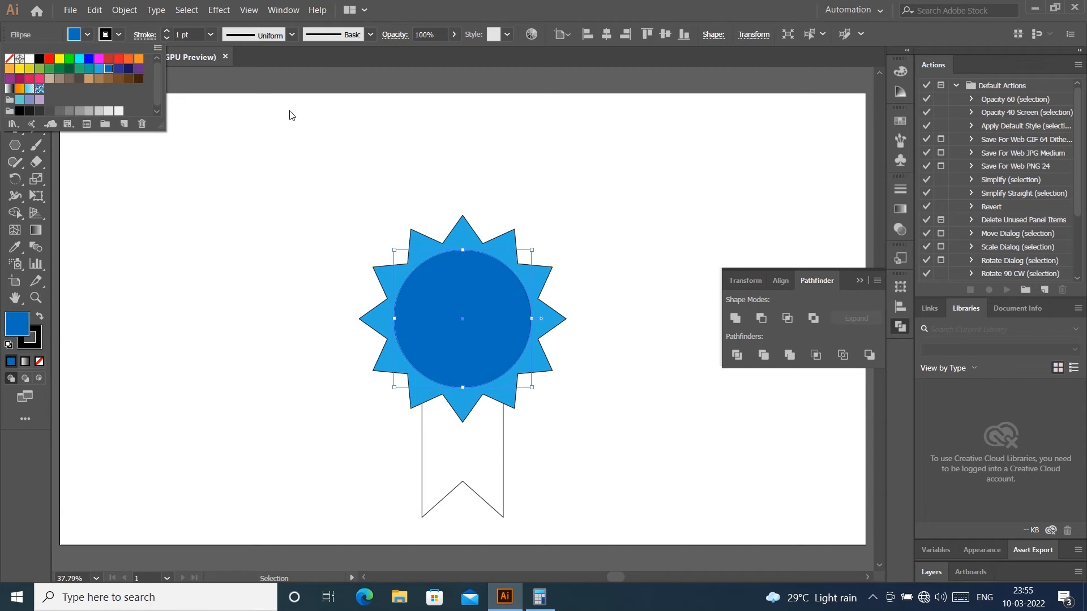
- Fill the ribbon with the inner circle's darker blue using the Eyedropper
left_click(373, 120)
left_click(500, 436)
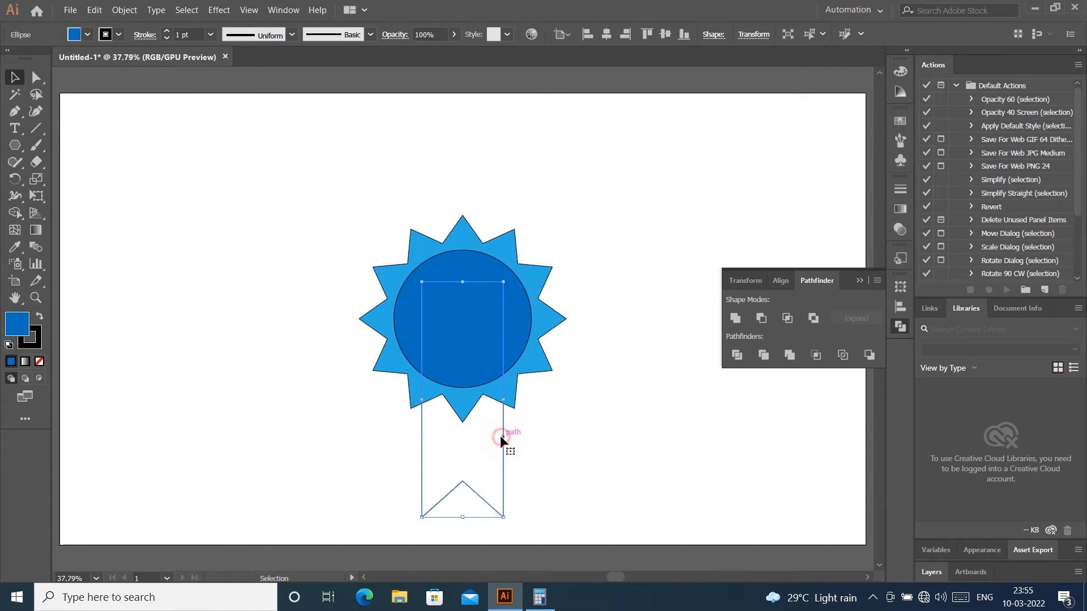
key("i")
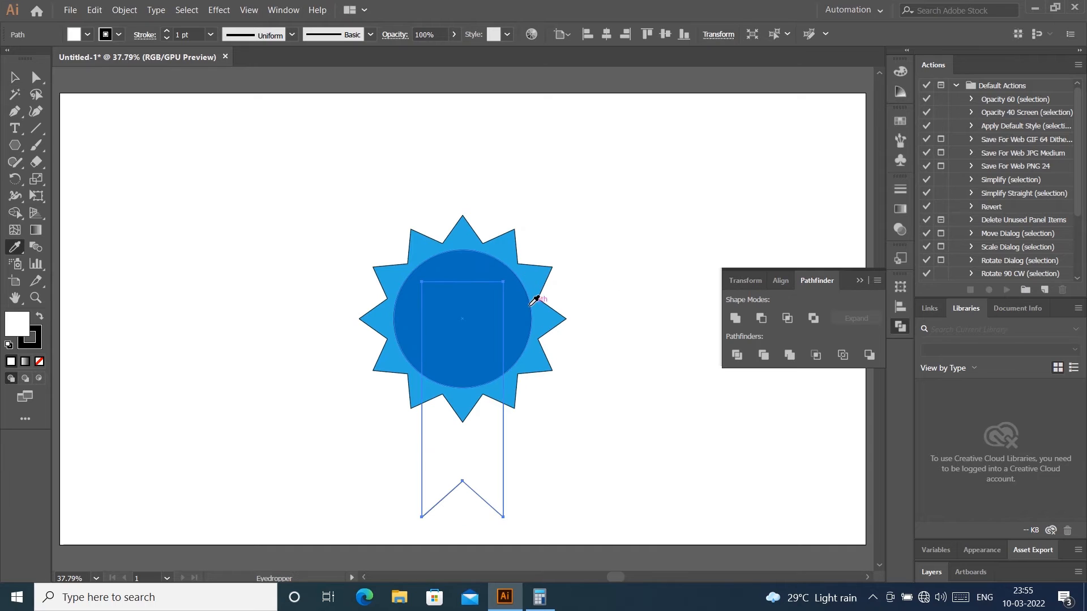
left_click(520, 301)
left_click(6, 79)
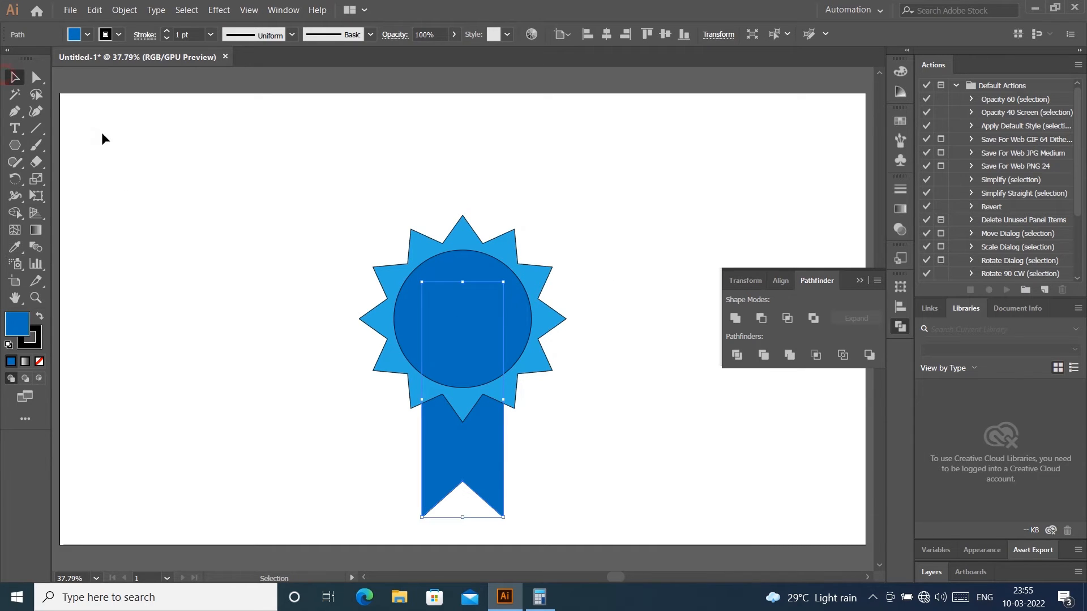
- Remove the black outline from the starburst, inner circle and ribbon together
left_click_drag(267, 146, 559, 425)
left_click(31, 348)
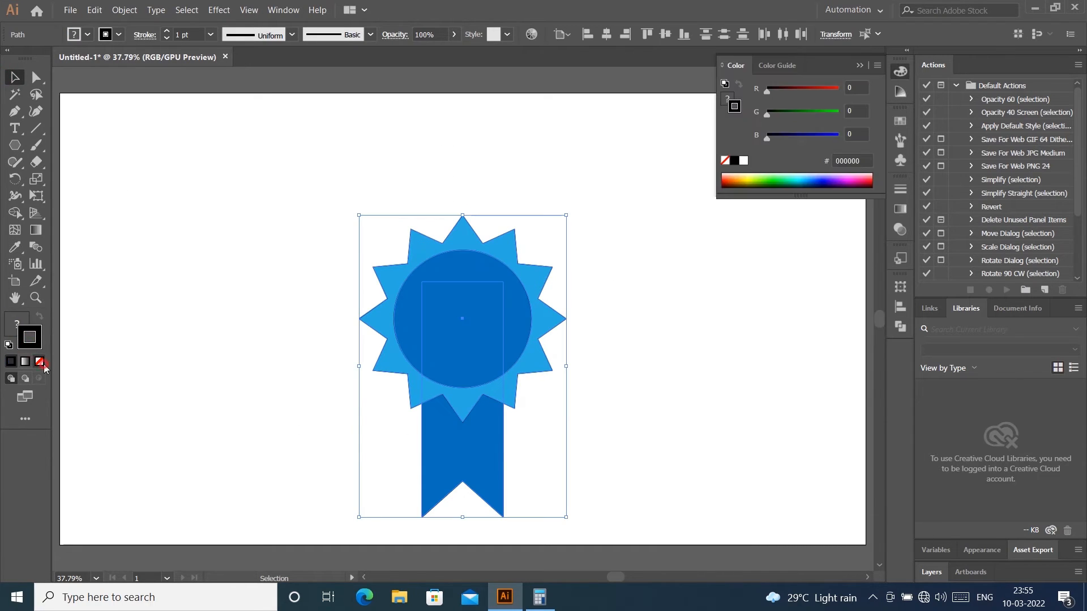
left_click(247, 187)
left_click(859, 66)
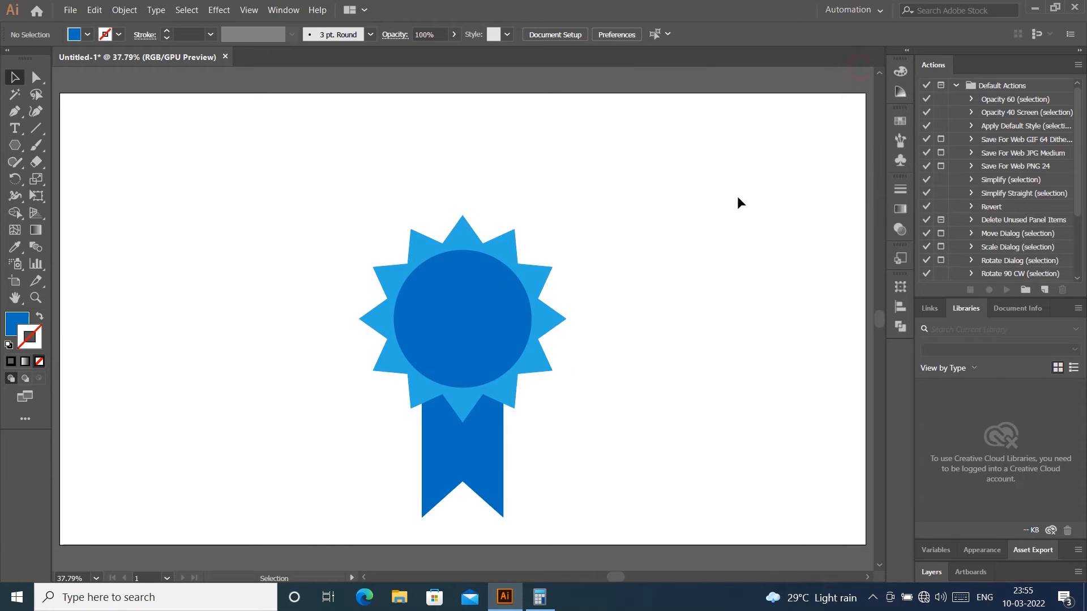
- Shrink the inner circle slightly about its centre, keeping its proportions
left_click(451, 313)
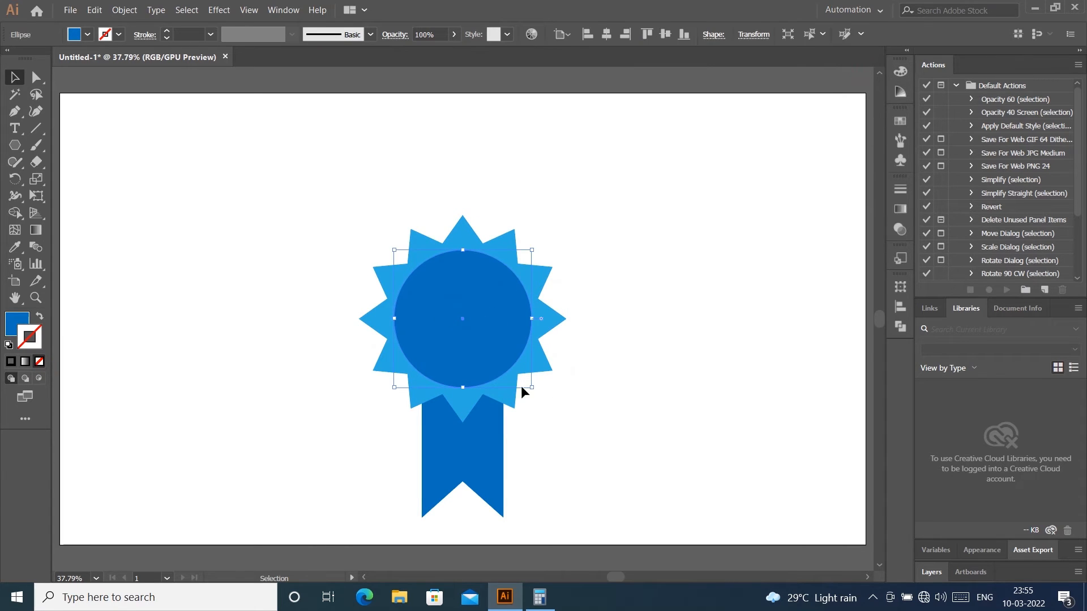
left_click_drag(532, 388, 527, 389)
left_click(690, 300)
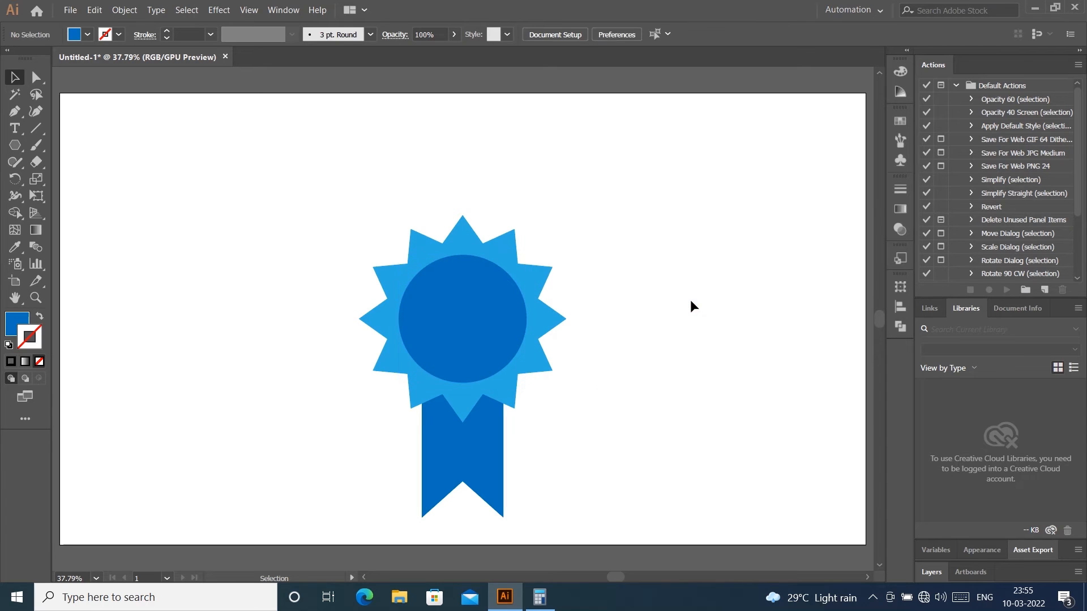
left_click(466, 470)
left_click(704, 294)
- Cover the badge's right half with a rectangle starting at its vertical centre line, and trim off everything outside the badge with Shape Builder
left_click_drag(15, 150, 51, 145)
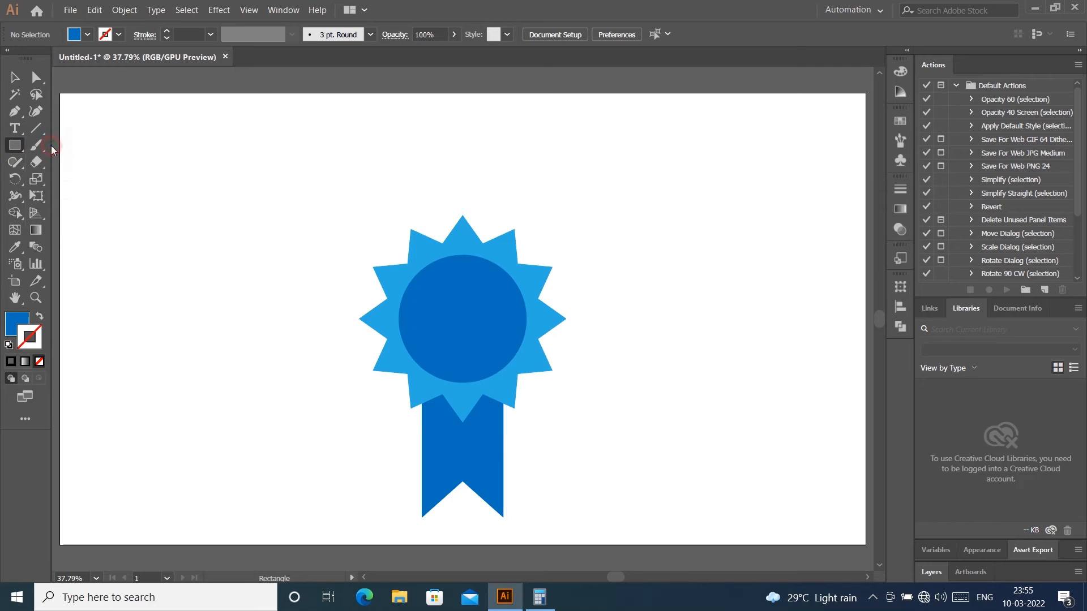
left_click_drag(462, 203, 598, 540)
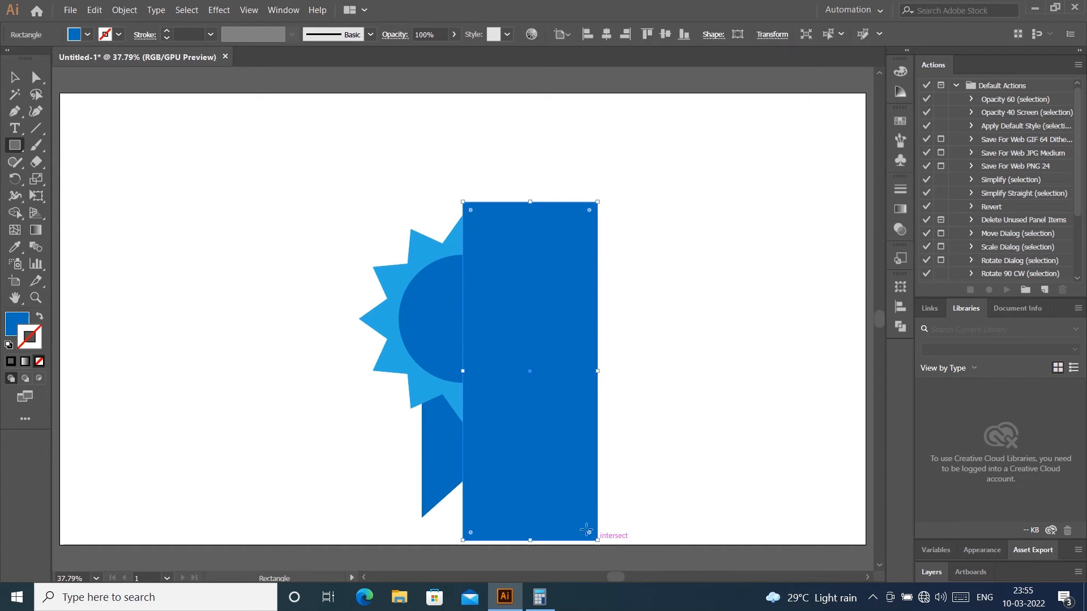
key("v")
key("ctrl+a")
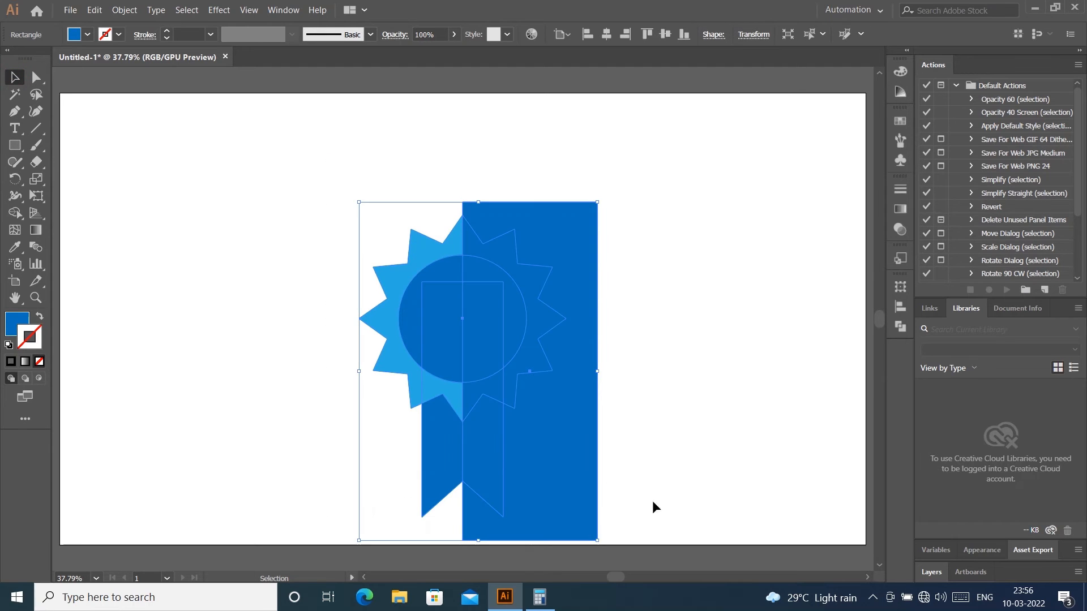
left_click(11, 215)
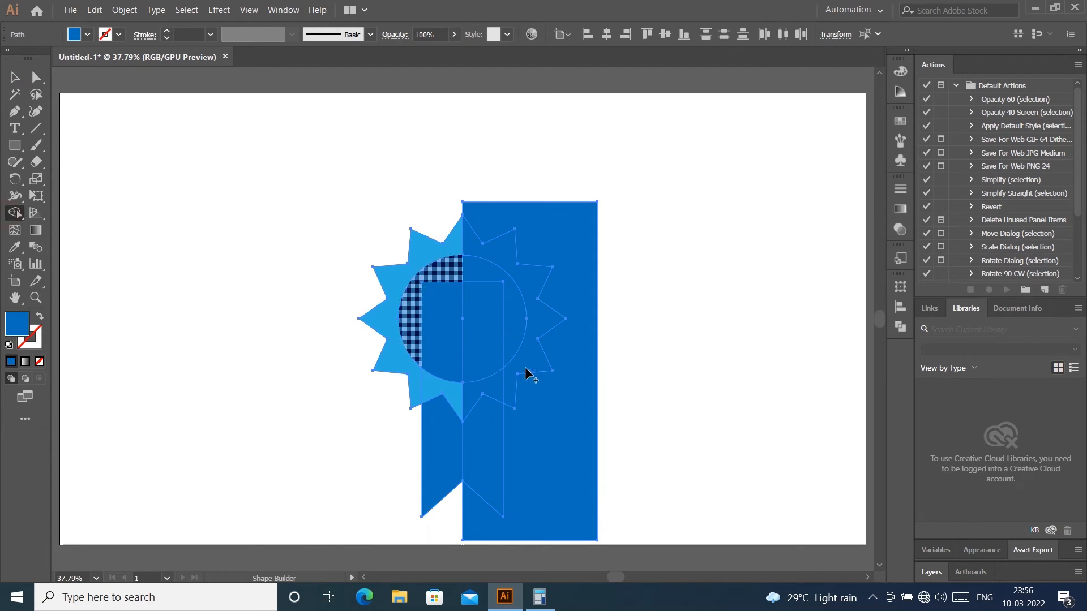
left_click(585, 338, "alt")
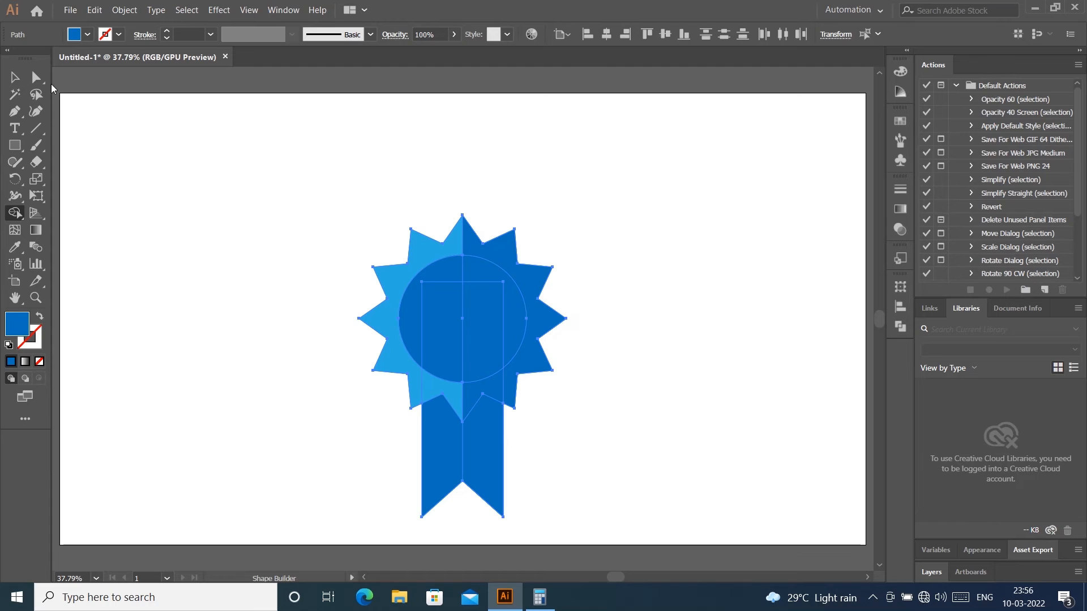
left_click(13, 77)
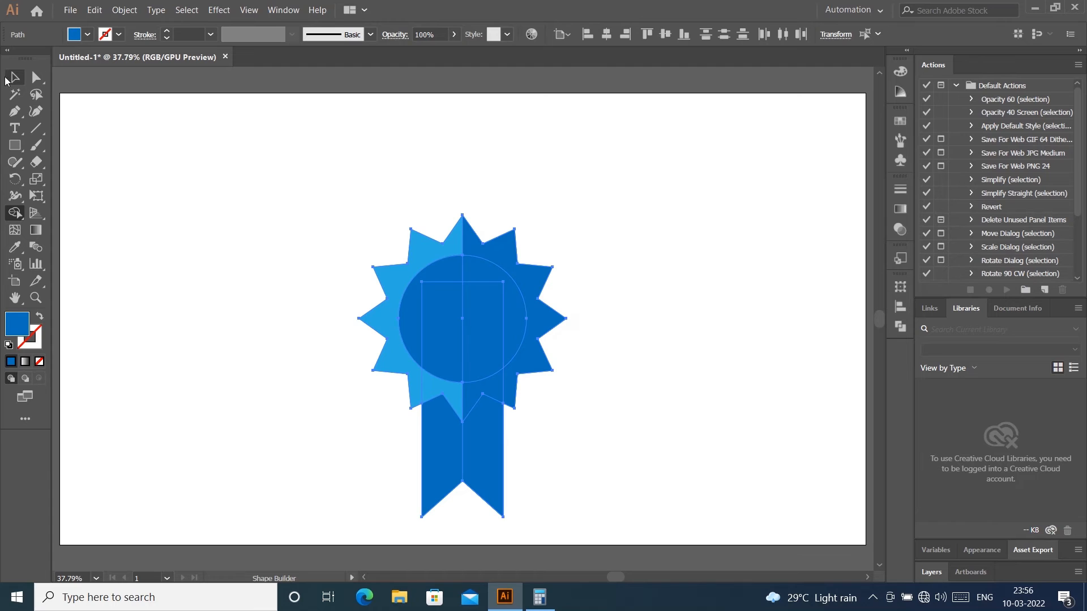
left_click(538, 141)
- Fill the overlay on the badge's right half with black and set its opacity to 10%
left_click(528, 298)
left_click(88, 34)
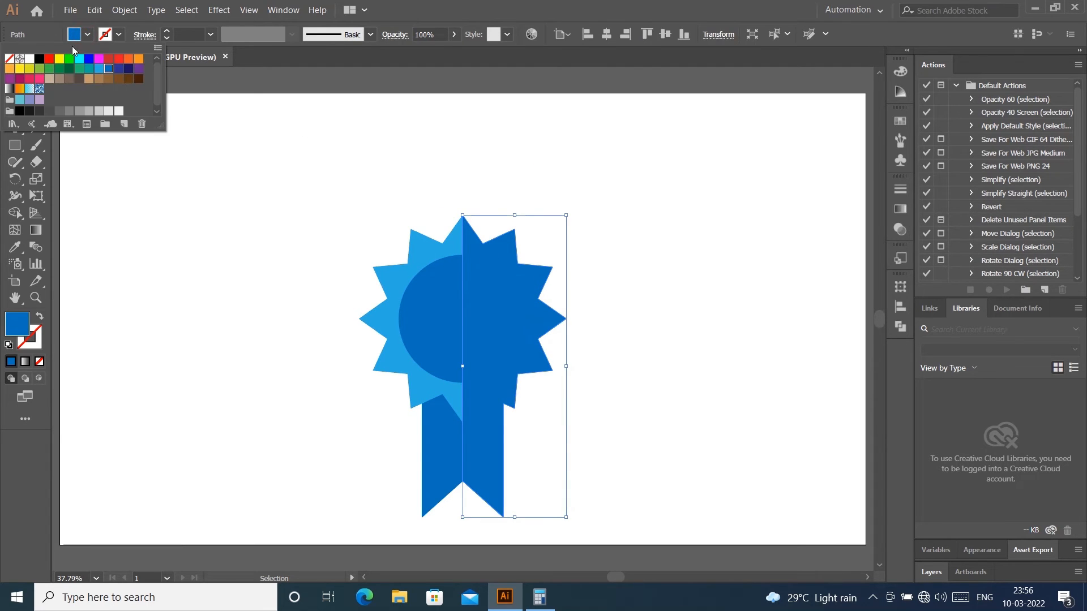
left_click(39, 58)
left_click(576, 131)
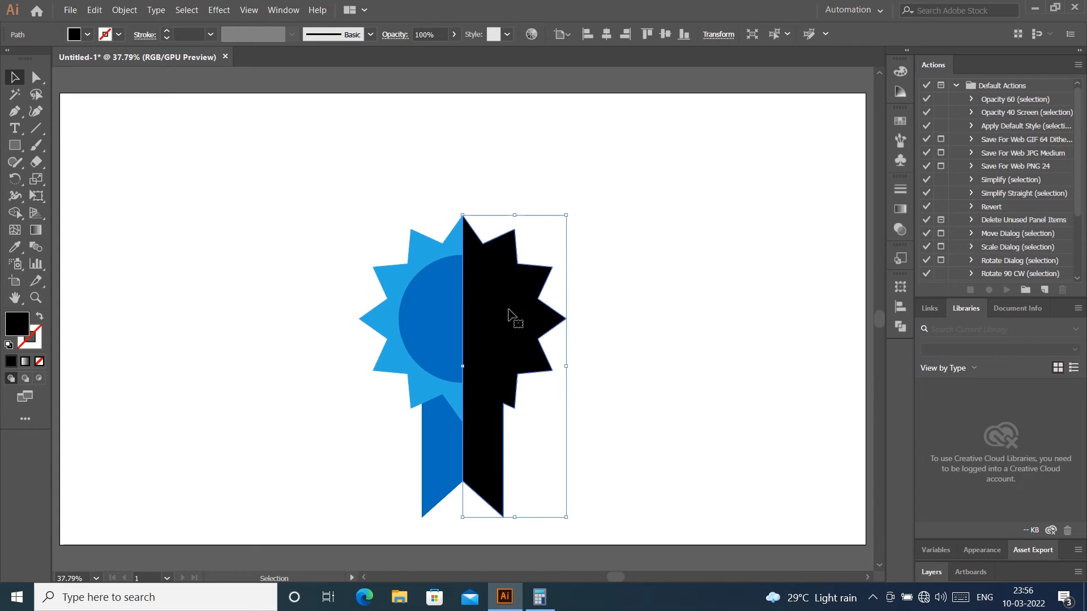
left_click(436, 34)
type("10")
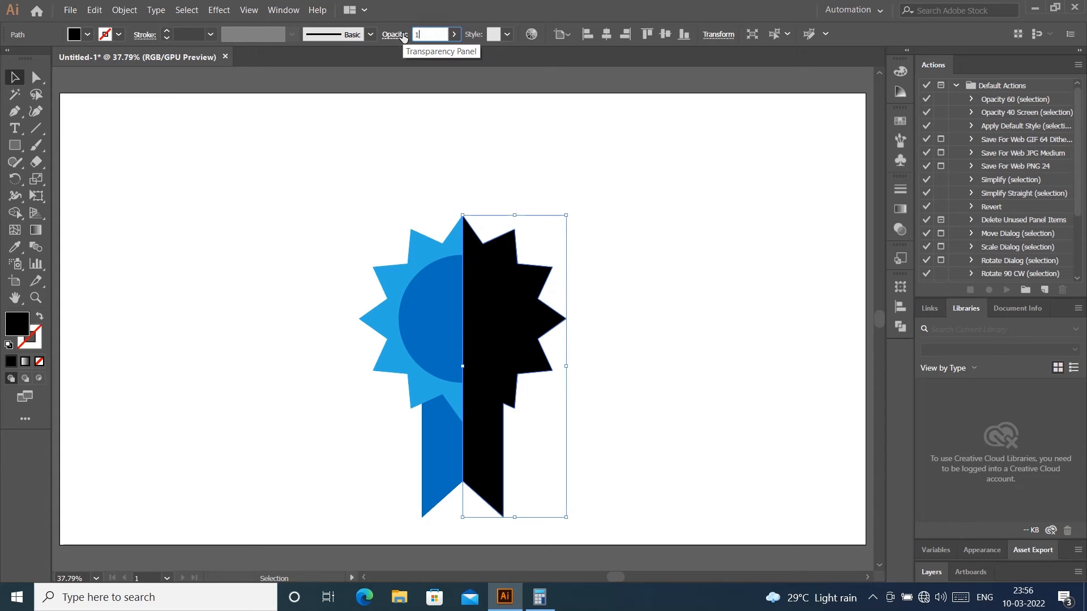
key("Return")
left_click(693, 227)
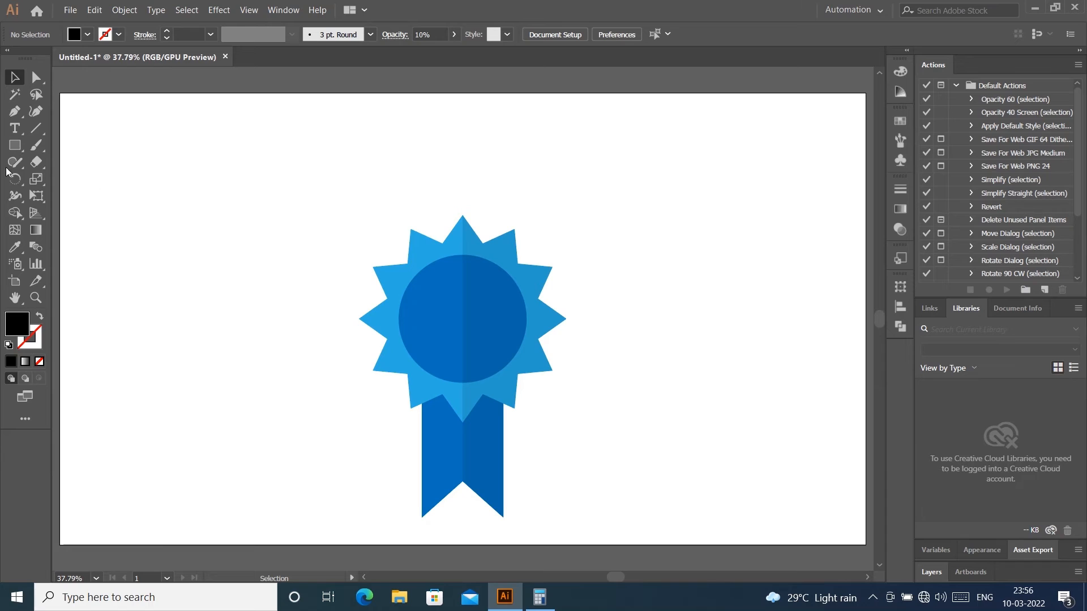
left_click(15, 128)
left_click(153, 222)
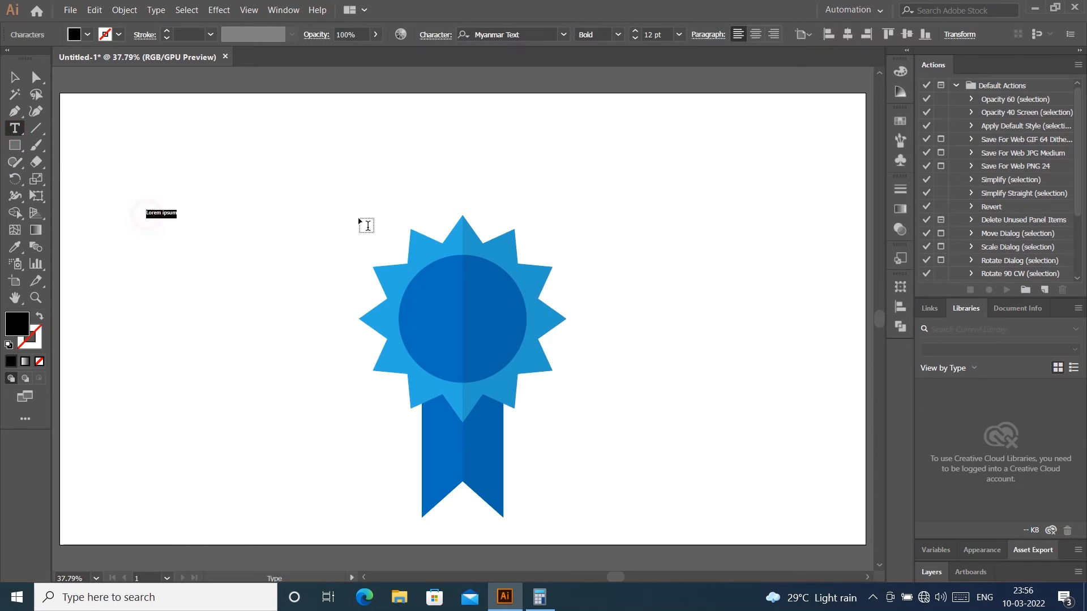
type("1")
left_click(15, 77)
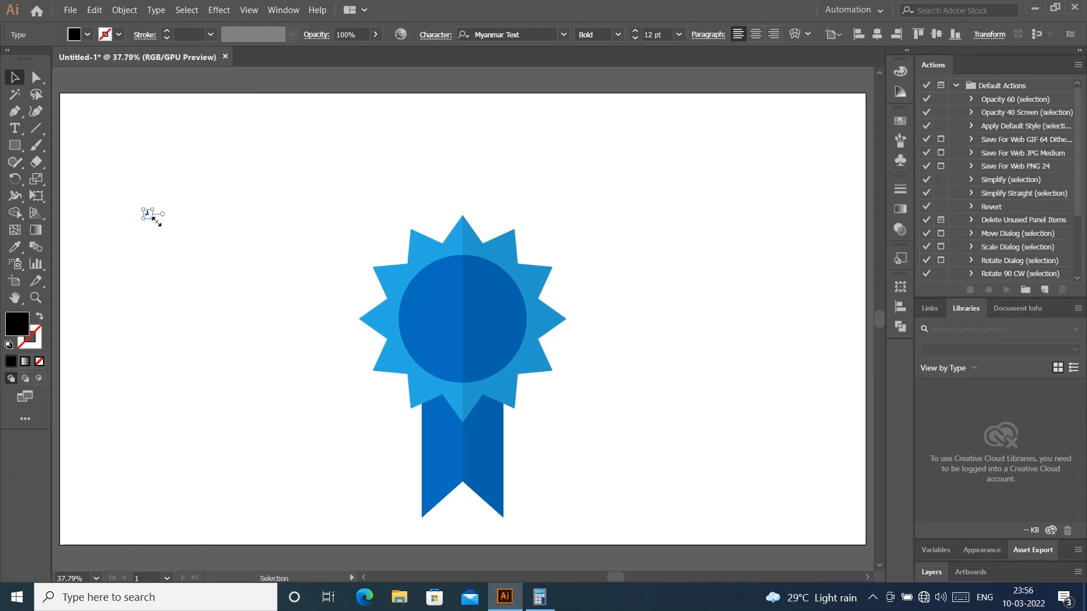
left_click_drag(156, 222, 292, 497)
scroll(286, 340, "down", 3)
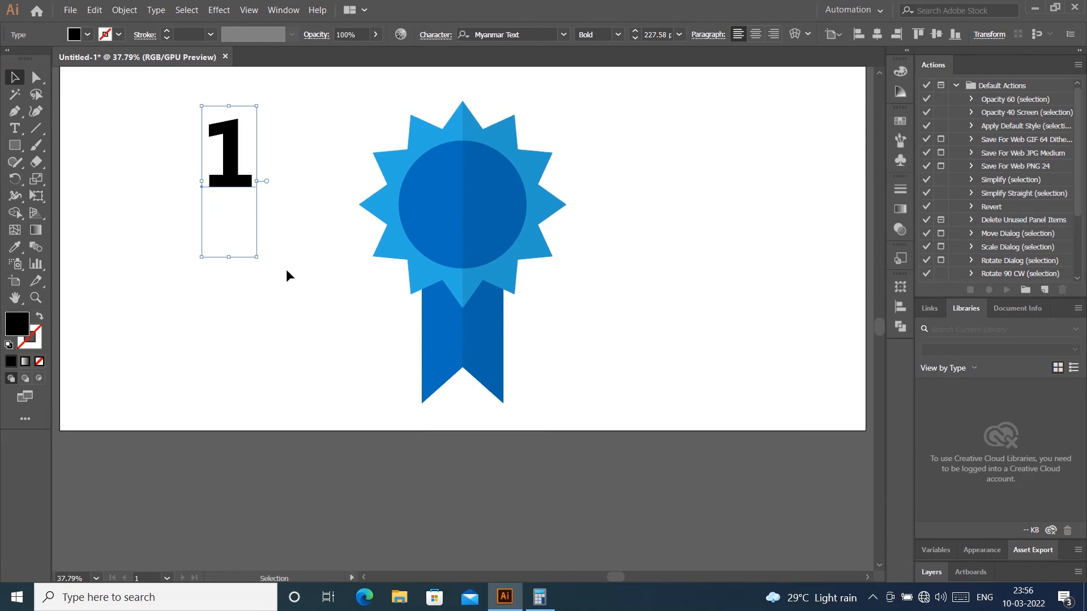
scroll(286, 270, "down", 3)
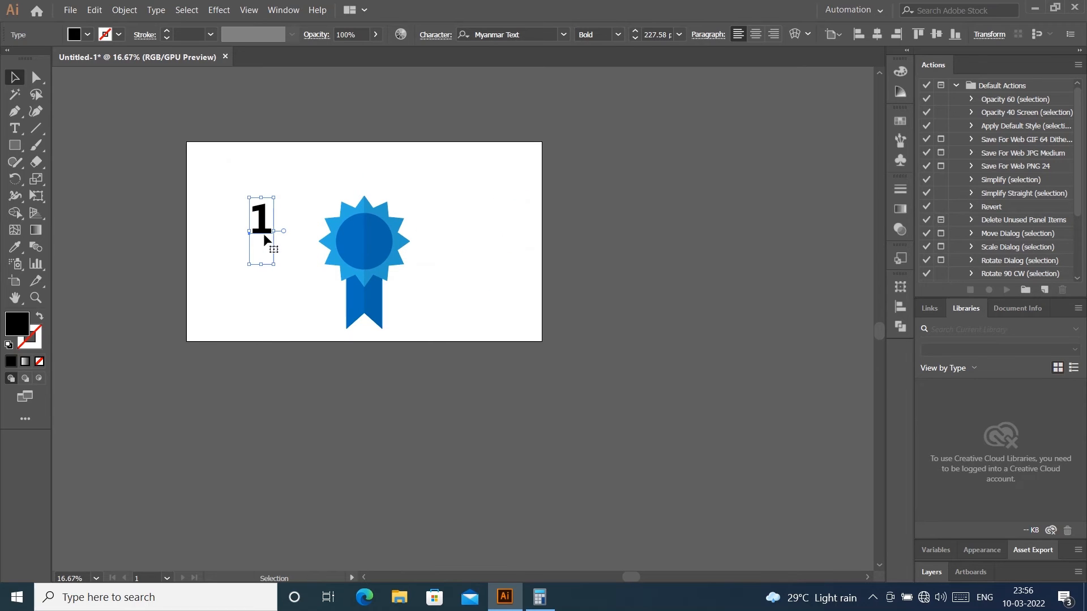
scroll(275, 206, "up", 2)
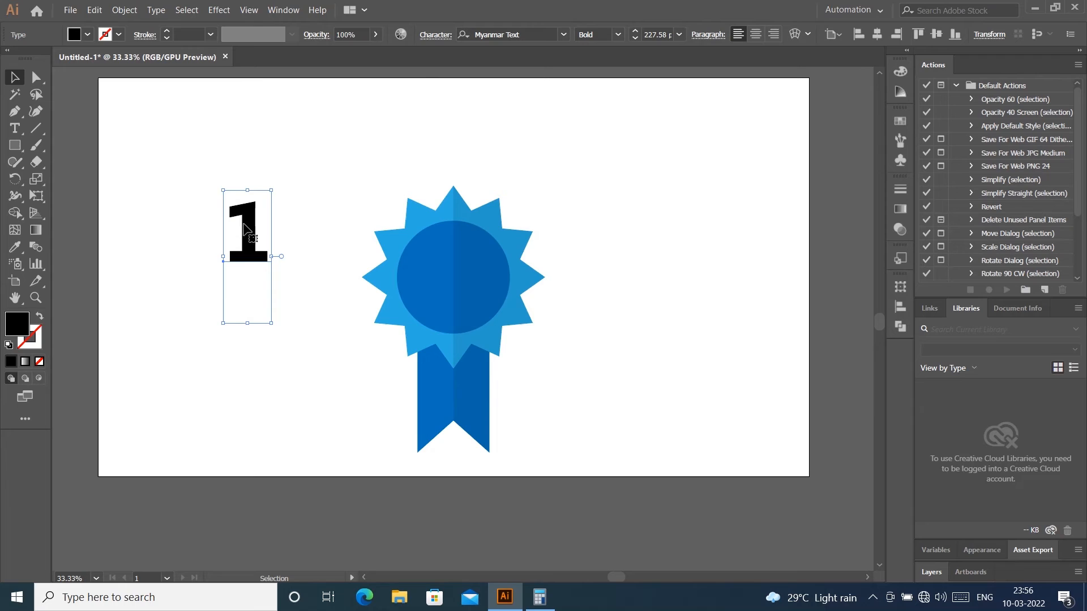
key("Delete")
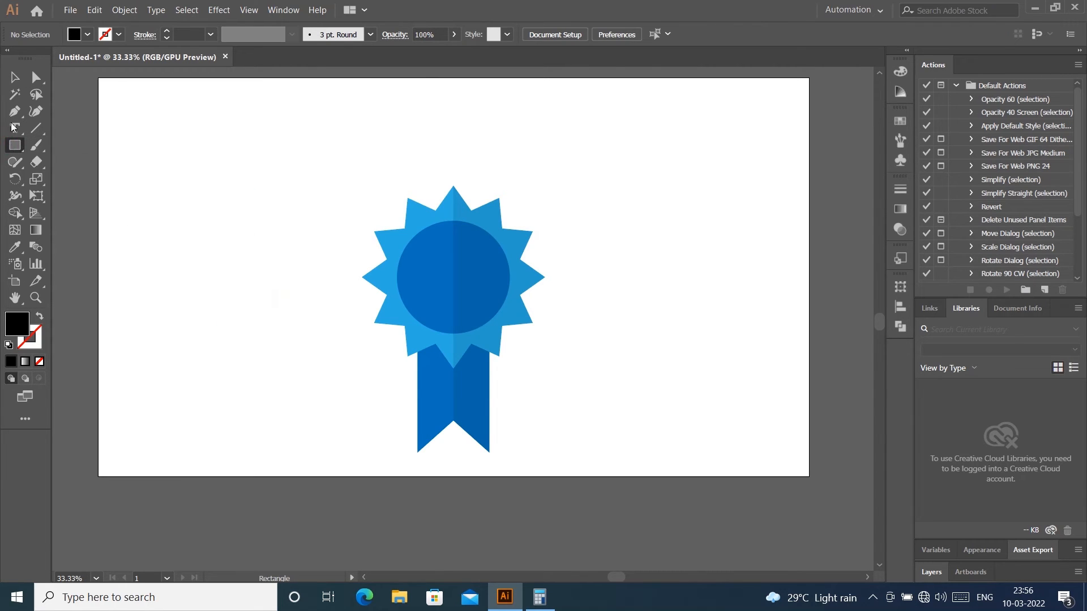
- Add the text GUEST, enlarge it to about 97 pt and place it over the inner circle
left_click(15, 111)
left_click(15, 128)
left_click(242, 214)
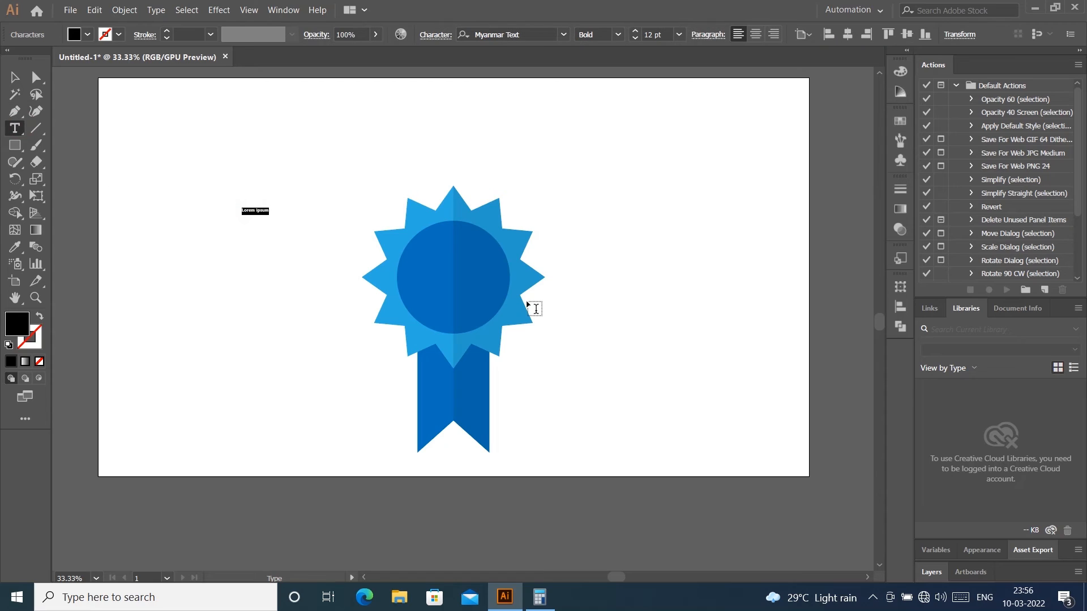
type("1")
left_click(14, 77)
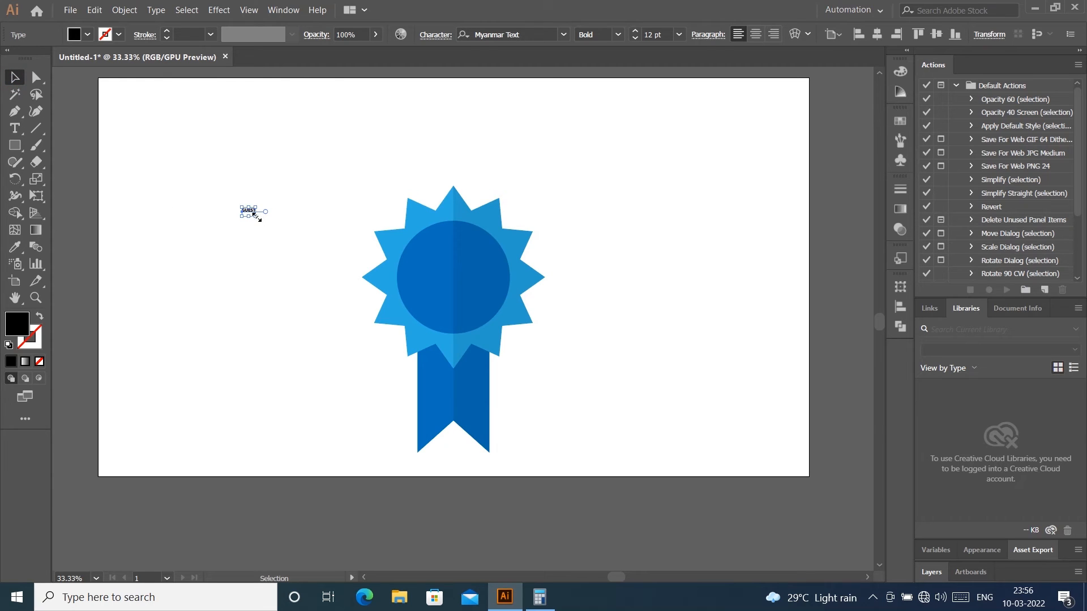
left_click_drag(254, 214, 355, 333)
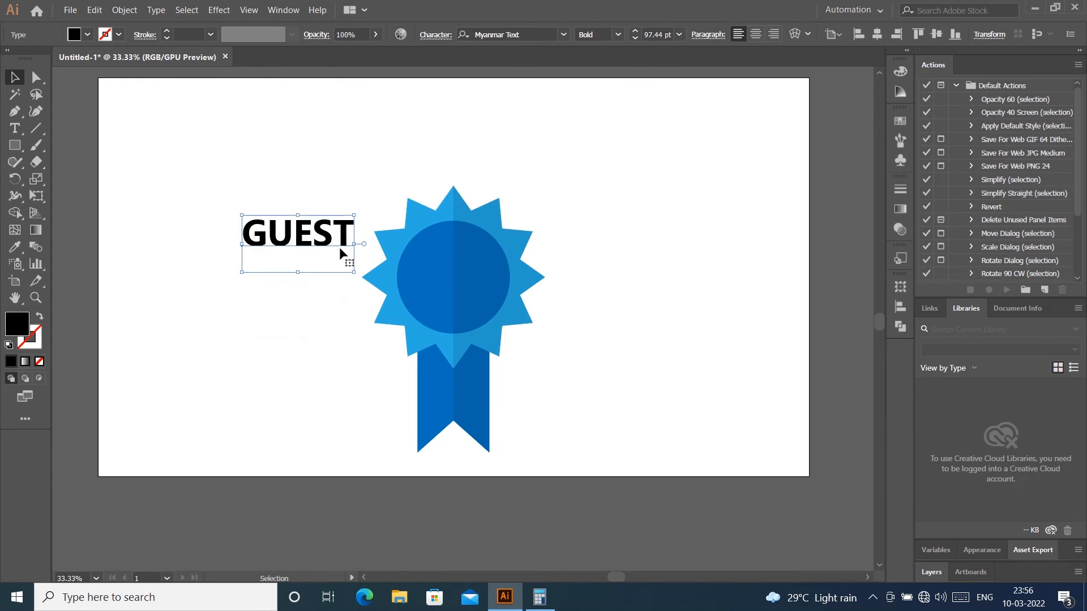
left_click_drag(341, 252, 491, 297)
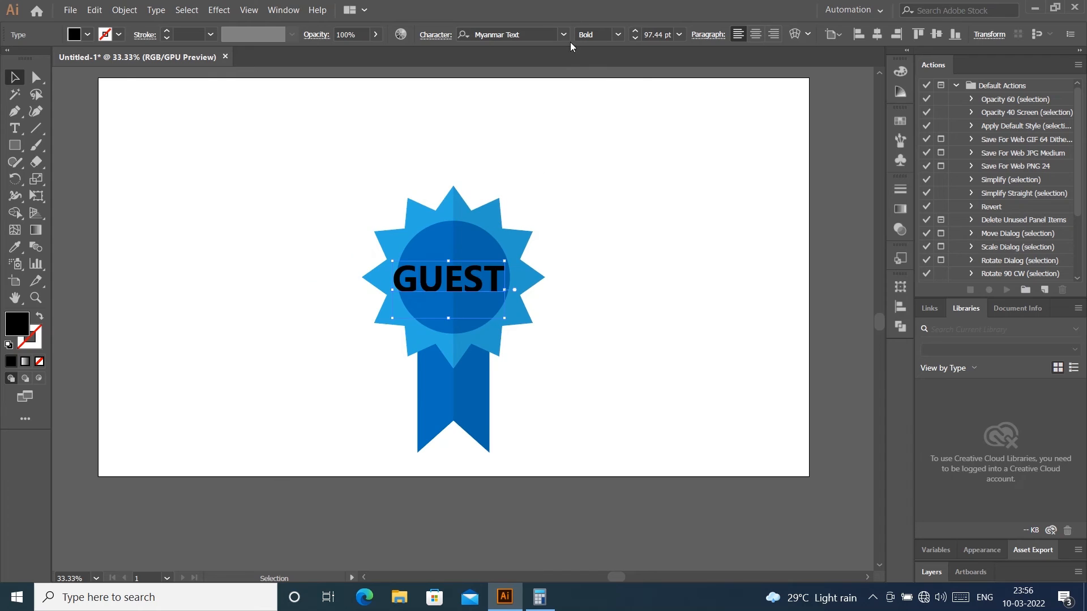
- Colour the GUEST text white and scale it down about its centre to about 76 pt
left_click(88, 34)
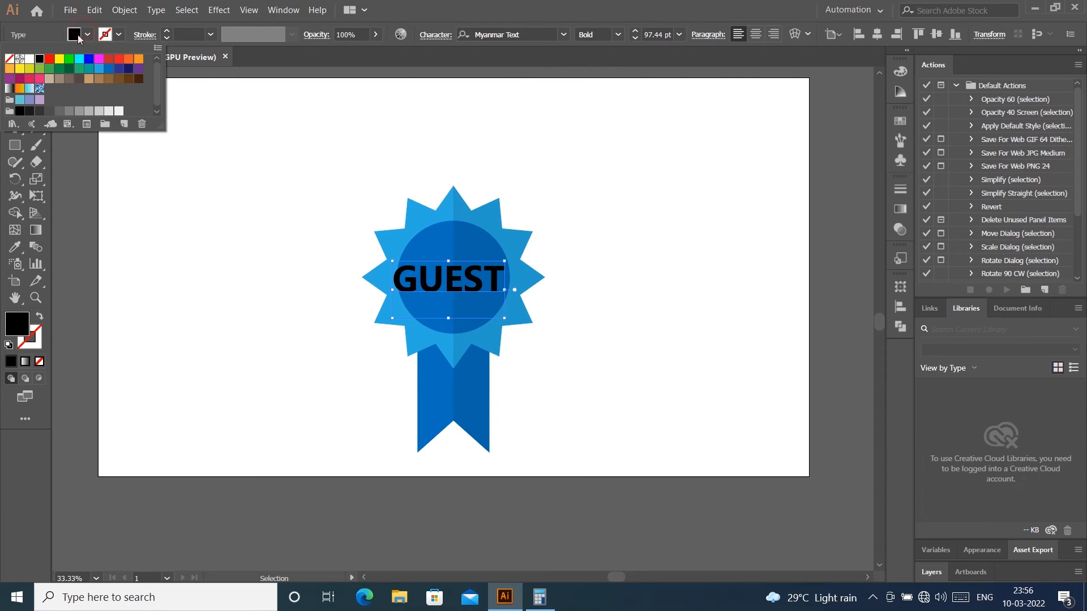
left_click(29, 59)
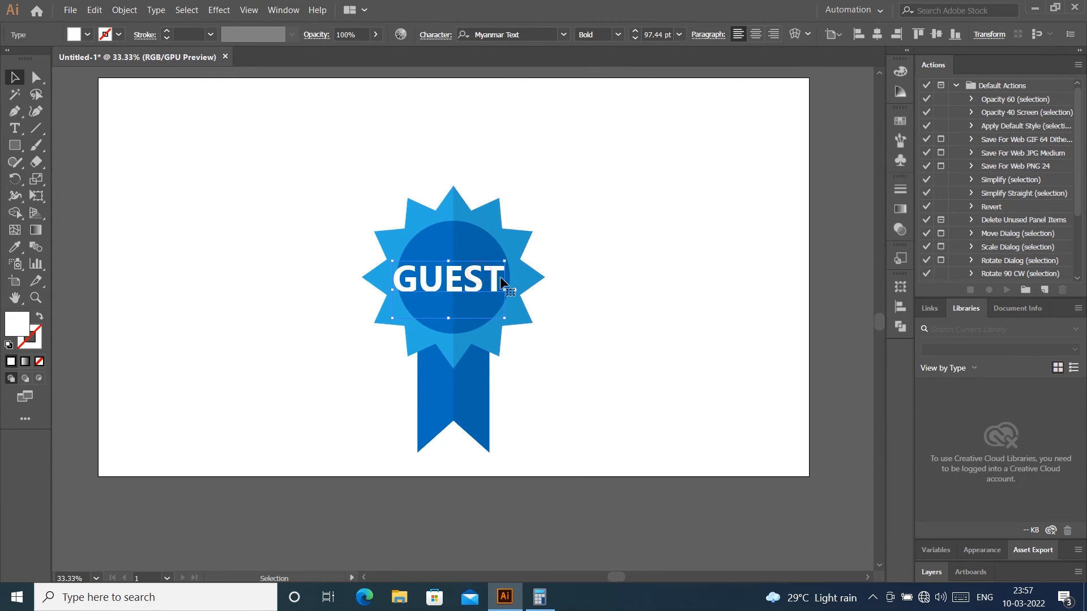
mouse_move(505, 289)
left_mouse_down()
mouse_move(481, 290)
mouse_move(491, 289)
left_mouse_up()
left_click(678, 225)
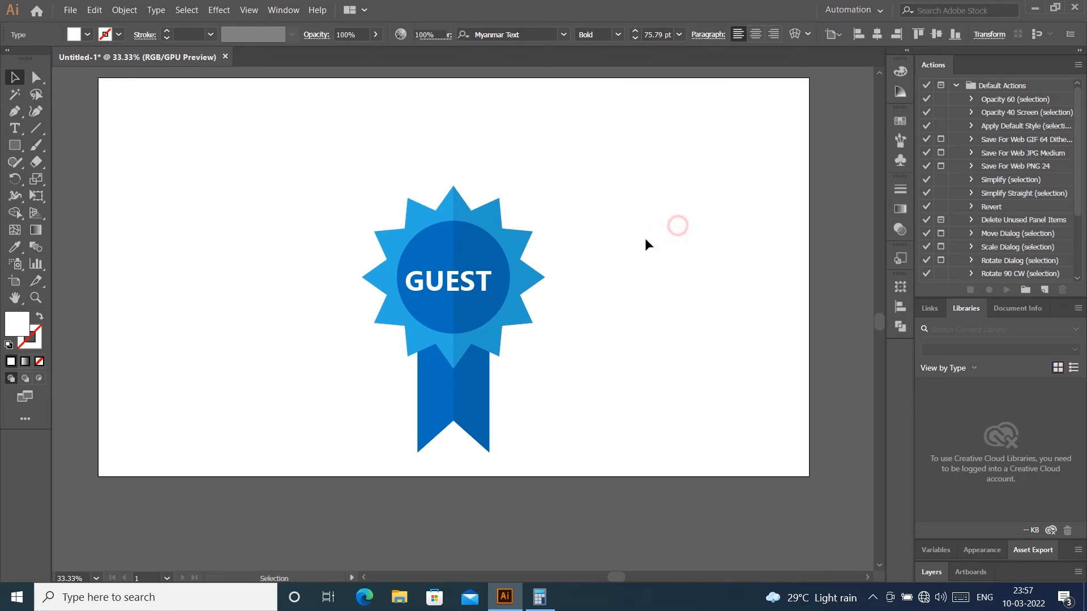
- Centre the GUEST text horizontally and vertically with the align commands, and shift it down slightly to sit visually mid-circle
left_click(450, 281)
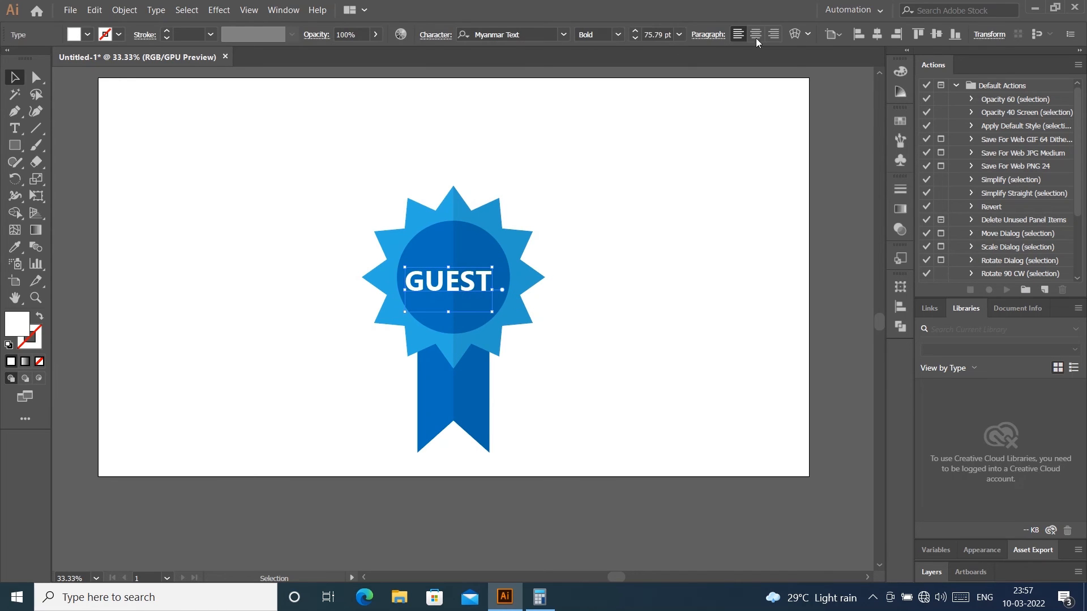
left_click(877, 35)
left_click(937, 34)
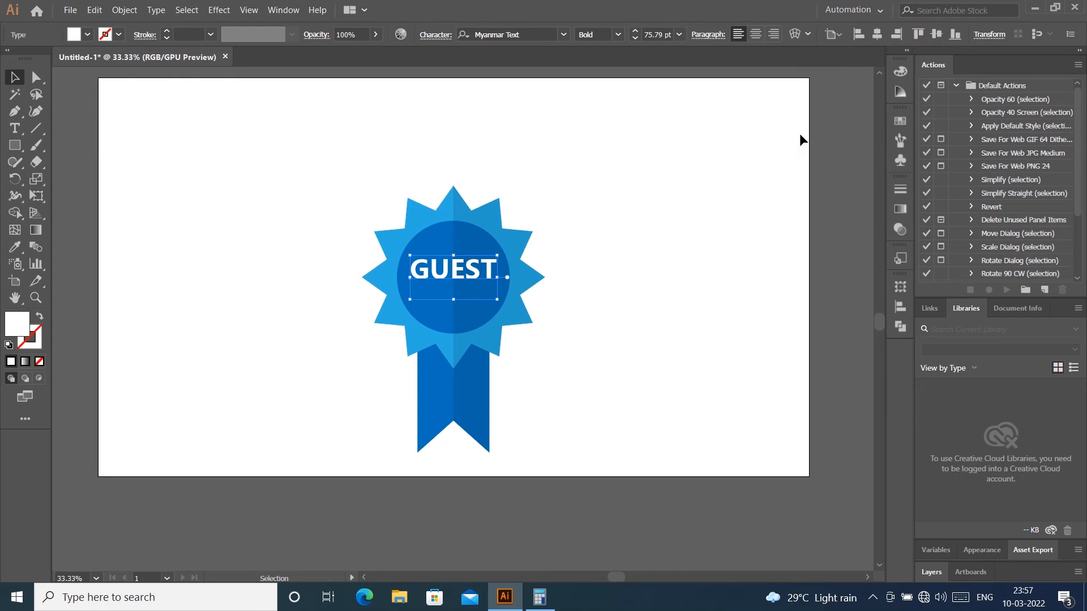
left_click(799, 135)
left_click(453, 271)
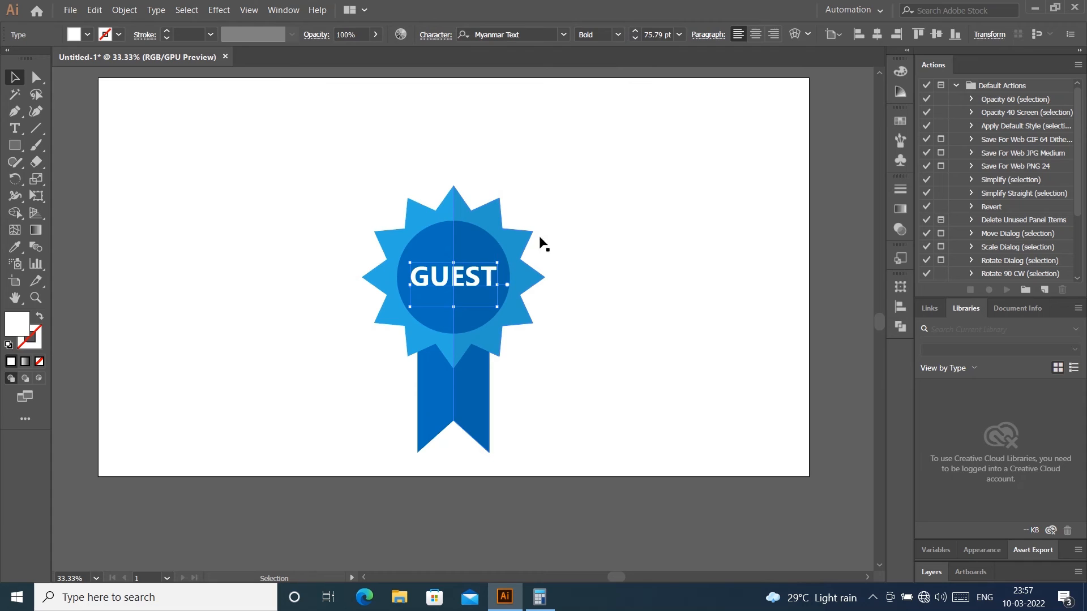
left_click(699, 189)
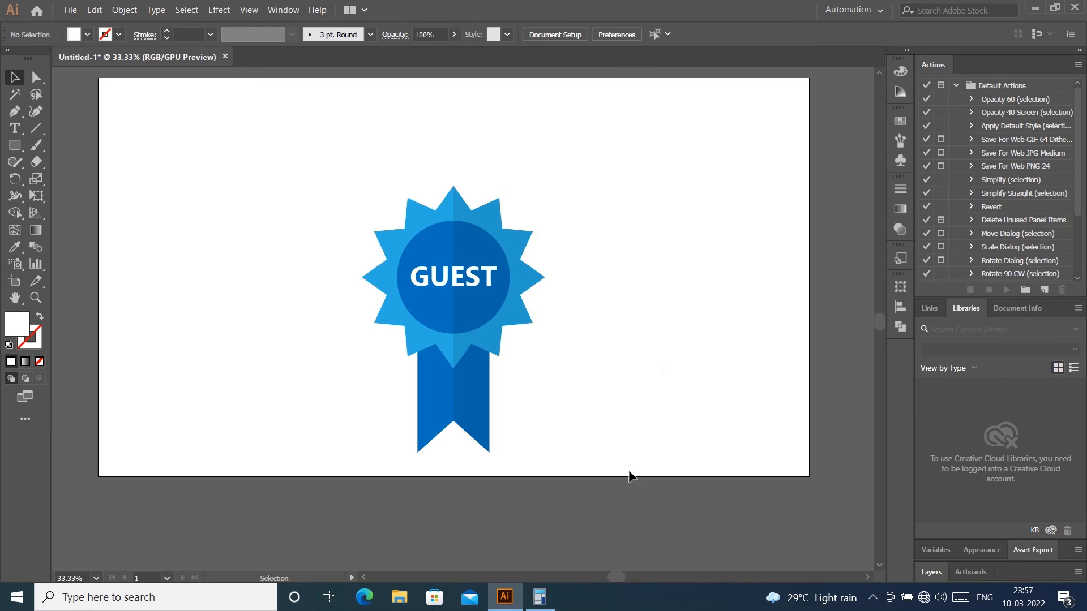
left_click(478, 279)
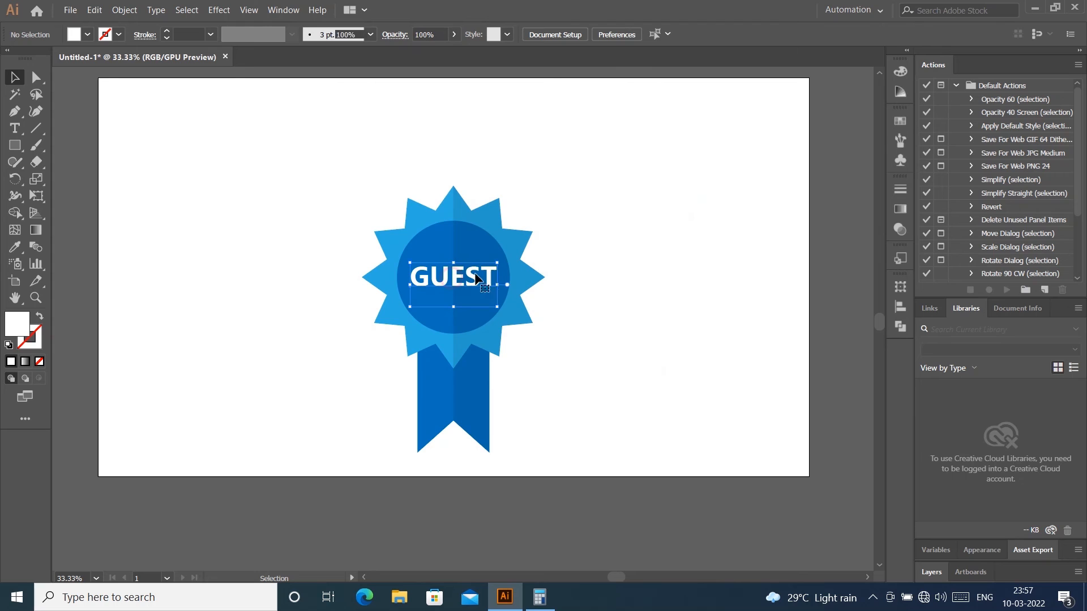
- Scale the GUEST text down further about its centre so it leaves more margin inside the inner circle
left_click_drag(497, 305, 487, 302)
left_click(682, 242)
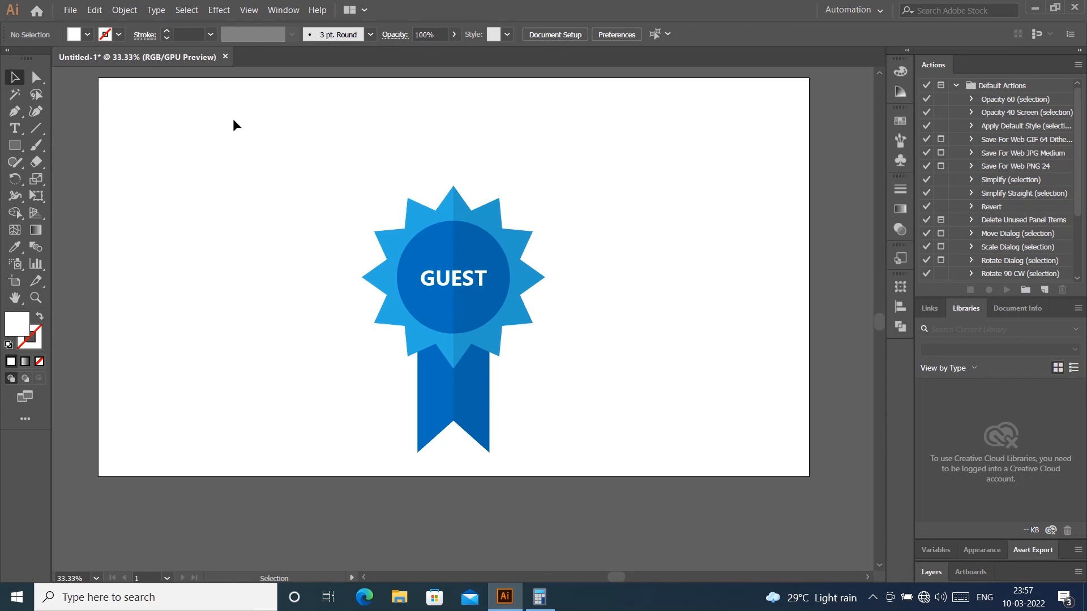
- Group all the badge parts with the GUEST text and centre the group horizontally and vertically on the artboard
left_click_drag(326, 129, 550, 374)
right_click(450, 291)
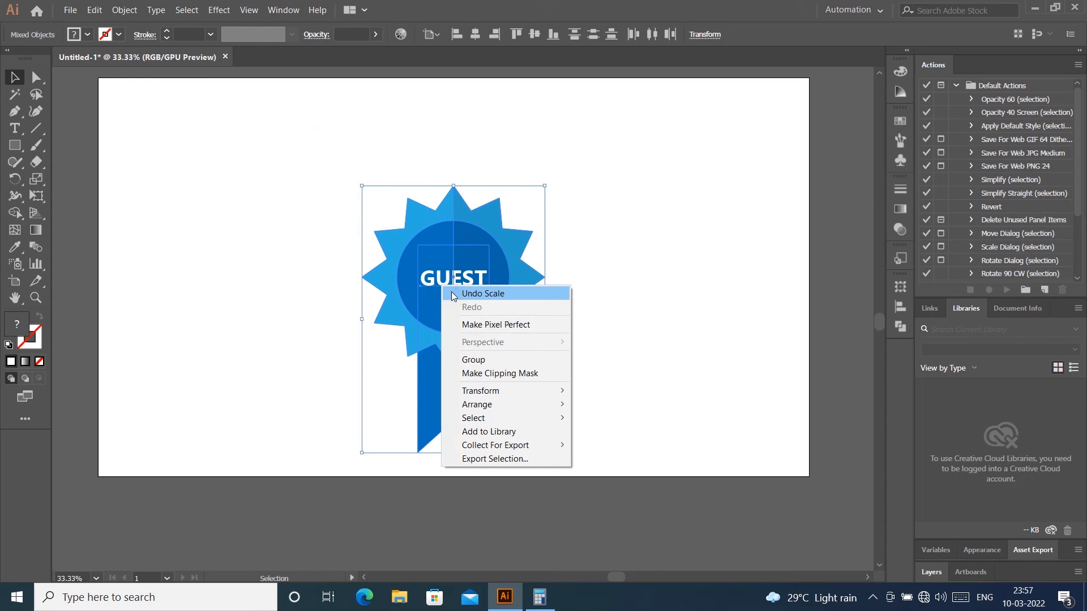
left_click(474, 360)
left_click(534, 35)
left_click(473, 36)
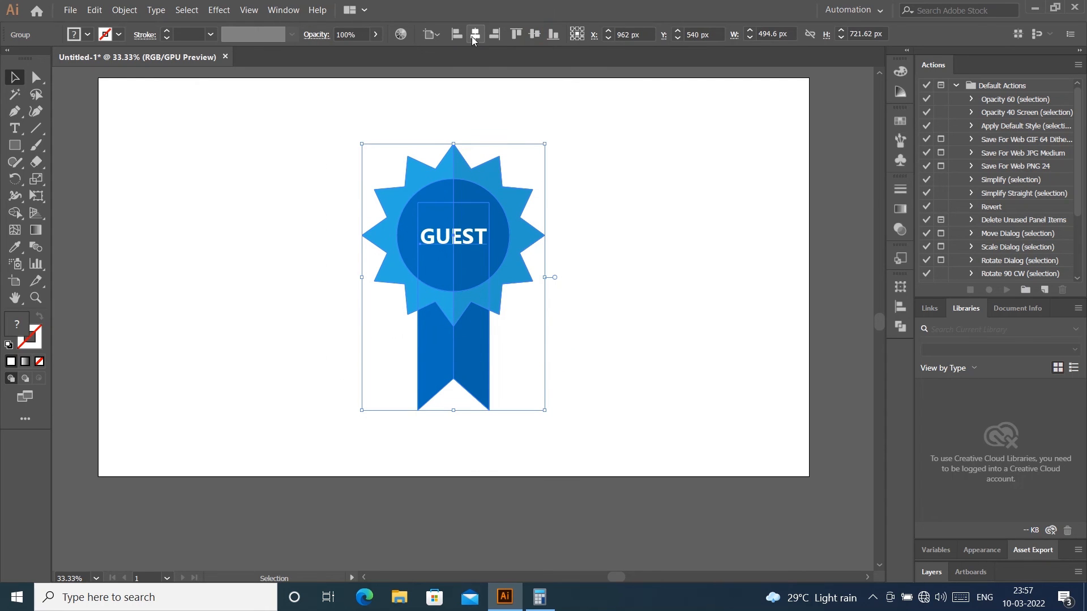
left_click(710, 292)
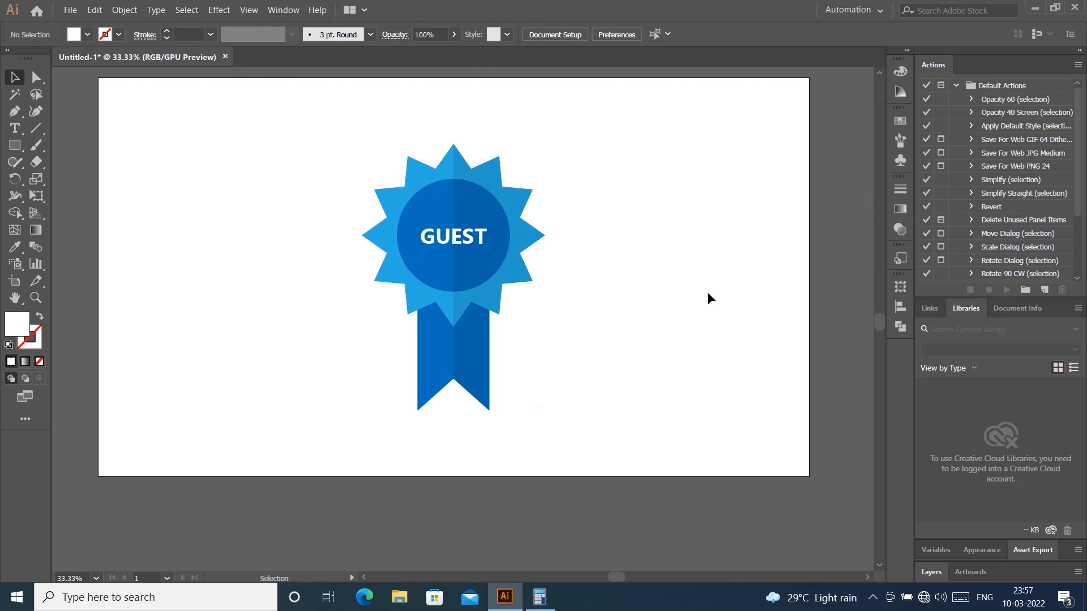
- Draw a 1920 × 1080 px background rectangle and centre it horizontally and vertically on the artboard
left_click(15, 145)
left_click(199, 188)
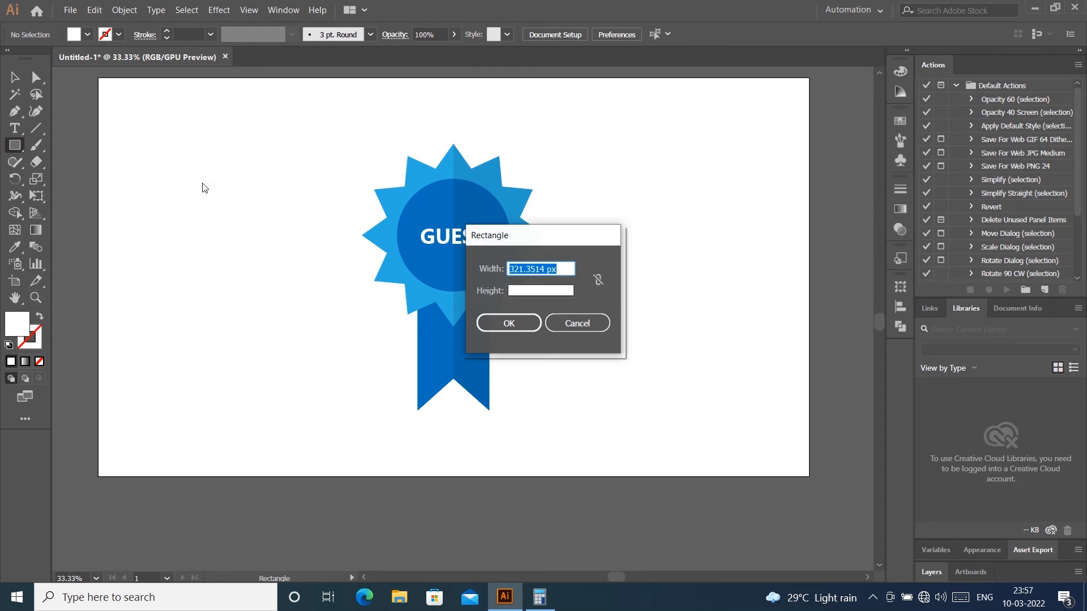
type("192")
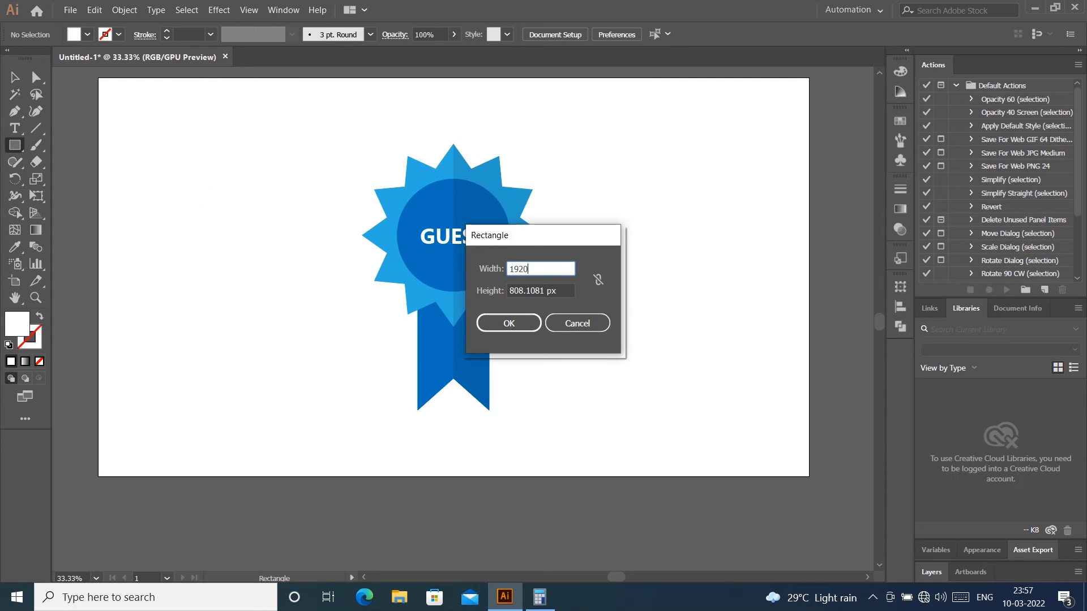
type("0")
key("Tab")
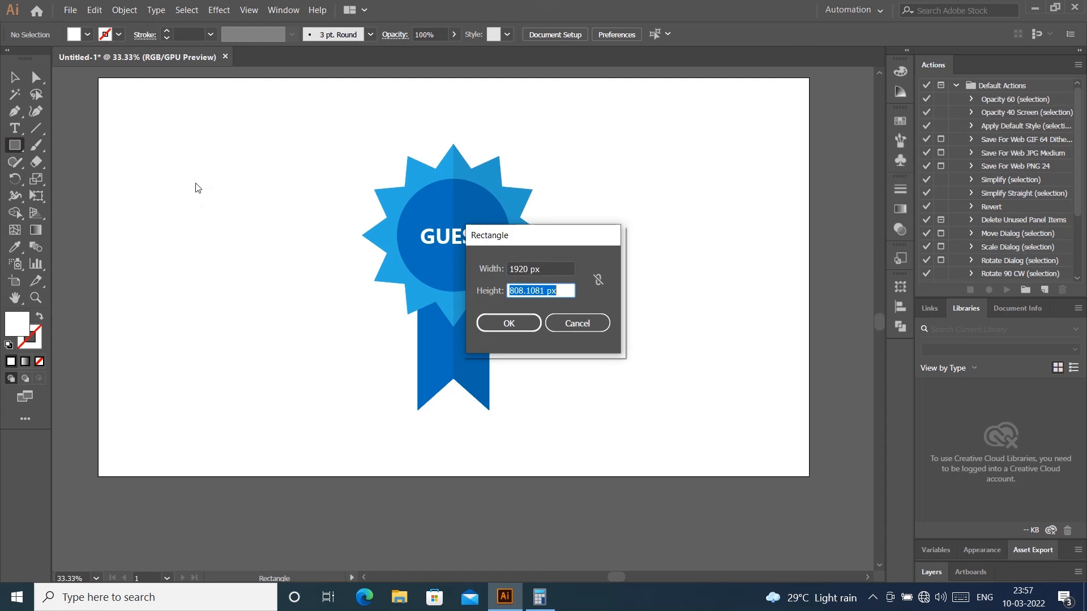
type("1080")
key("Return")
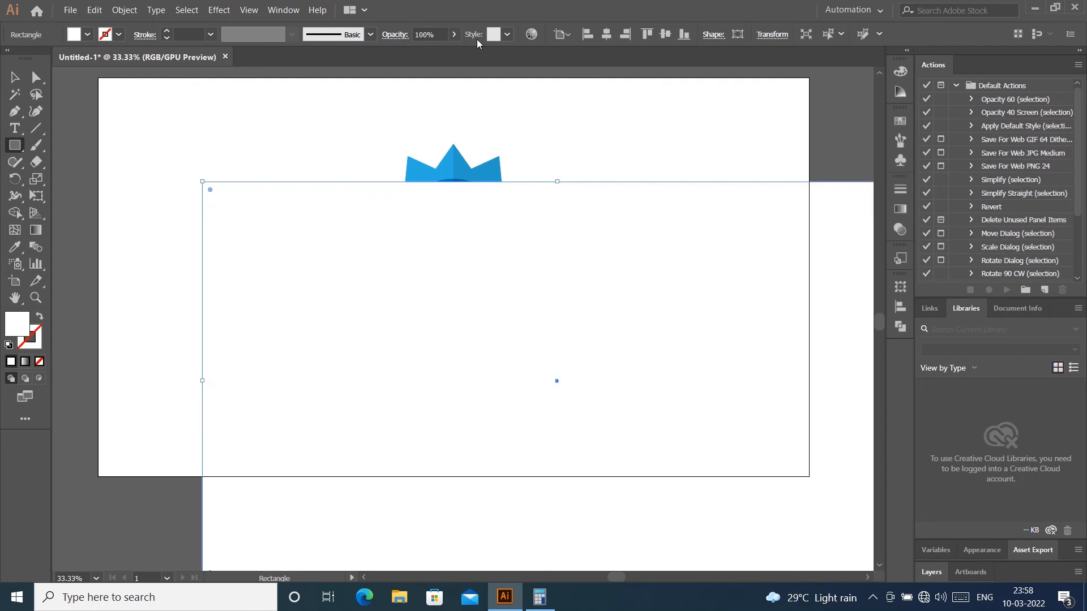
left_click(604, 35)
left_click(666, 34)
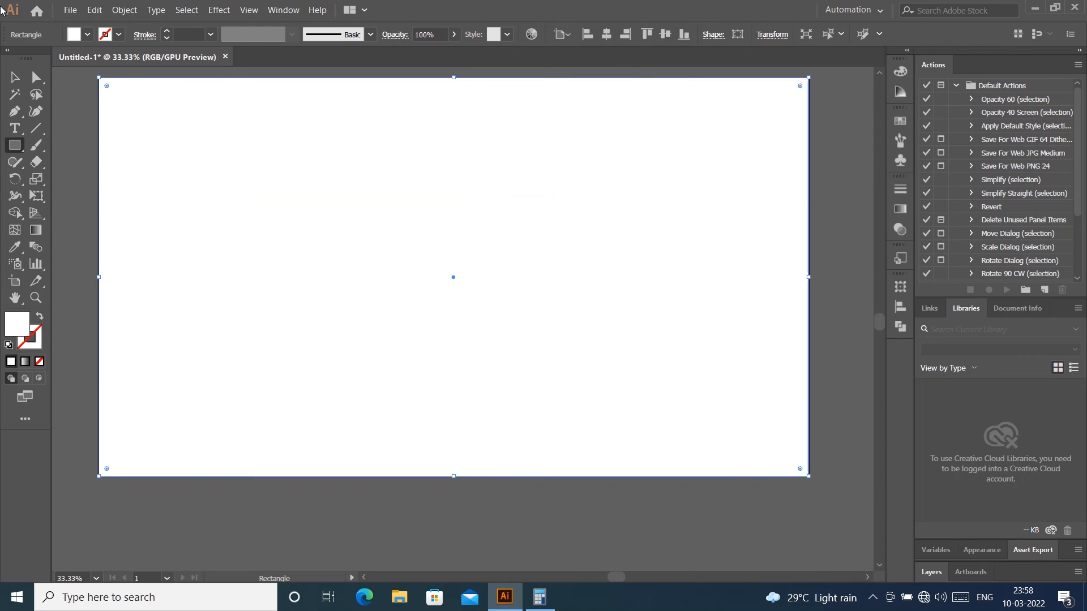
- Send the background rectangle to the back, behind the badge
left_click(15, 77)
right_click(725, 222)
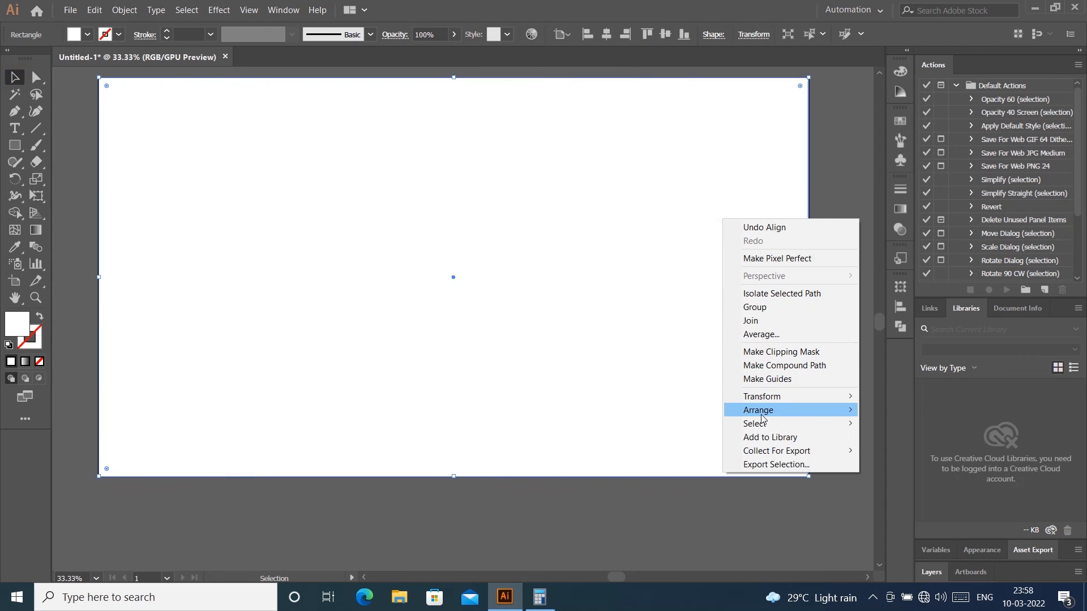
mouse_move(763, 419)
left_click(924, 451)
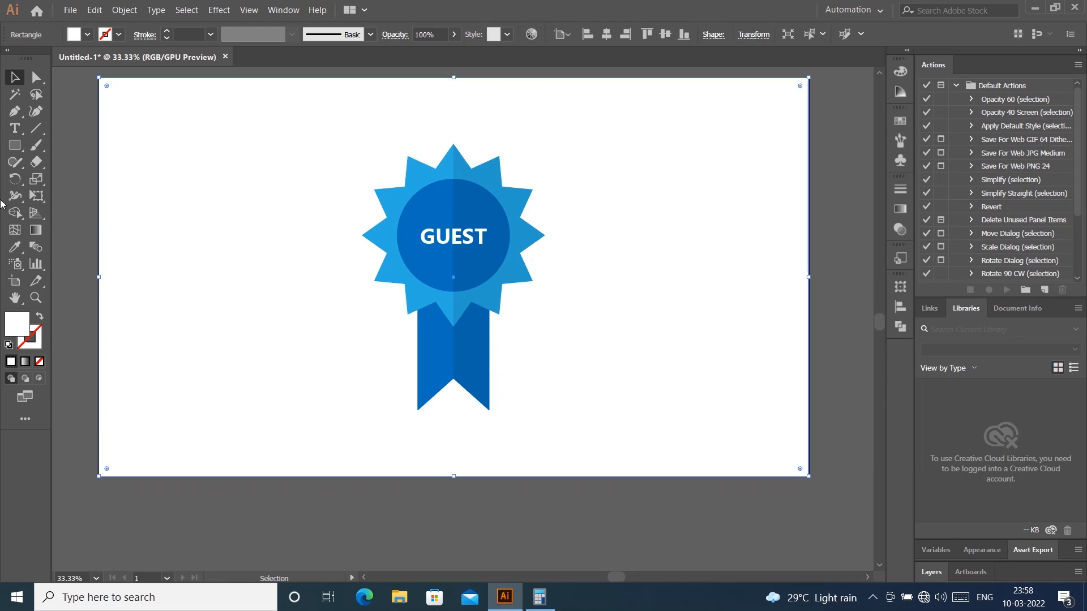
- Fill the background rectangle with a very light grey swatch and deselect it
left_click(86, 36)
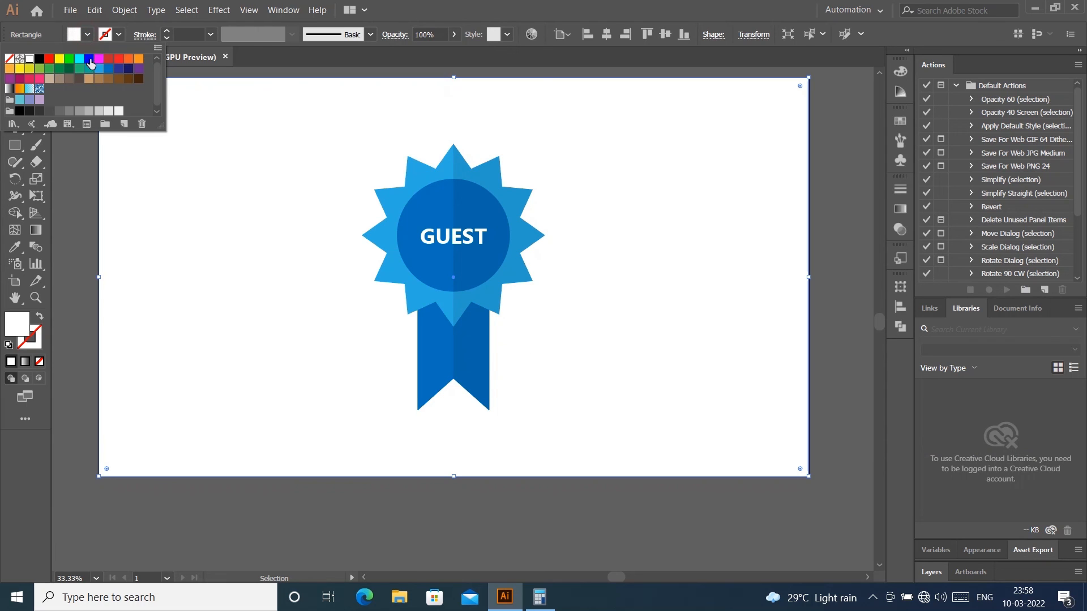
left_click(99, 111)
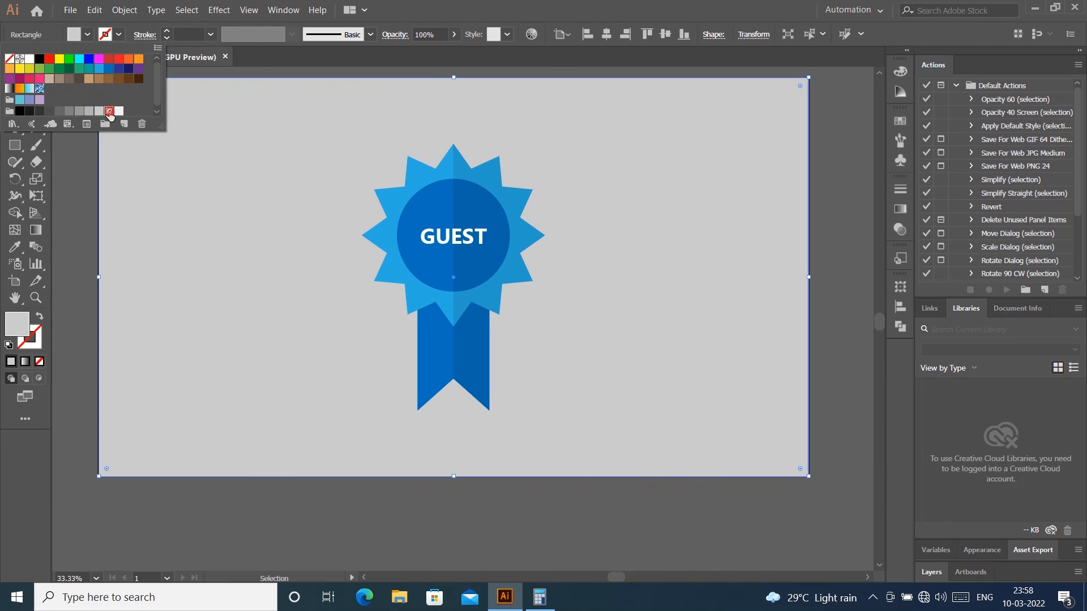
left_click(108, 112)
left_click(842, 189)
left_click(843, 192)
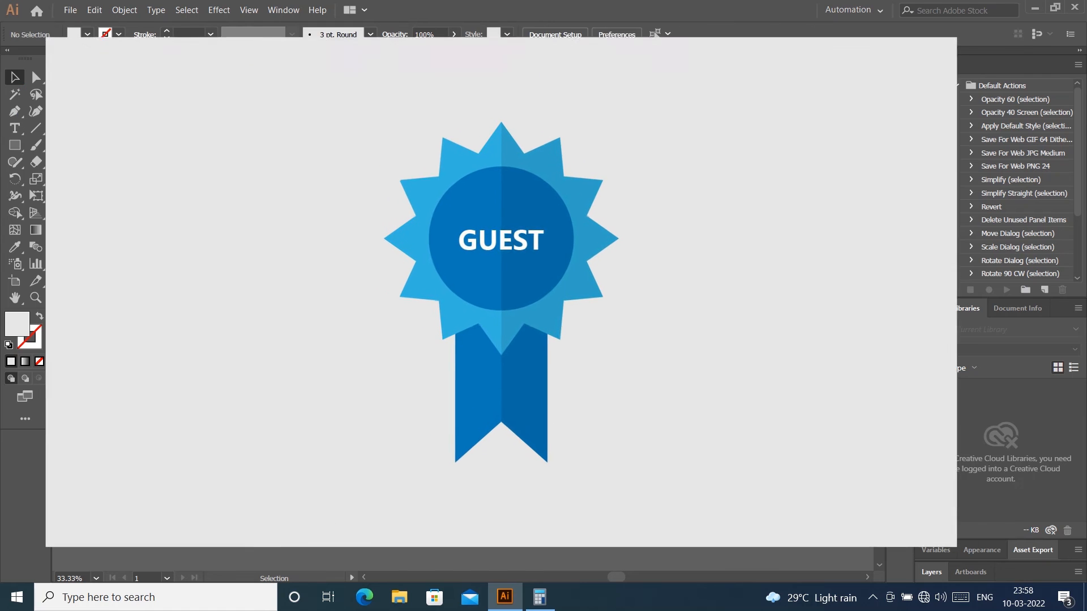